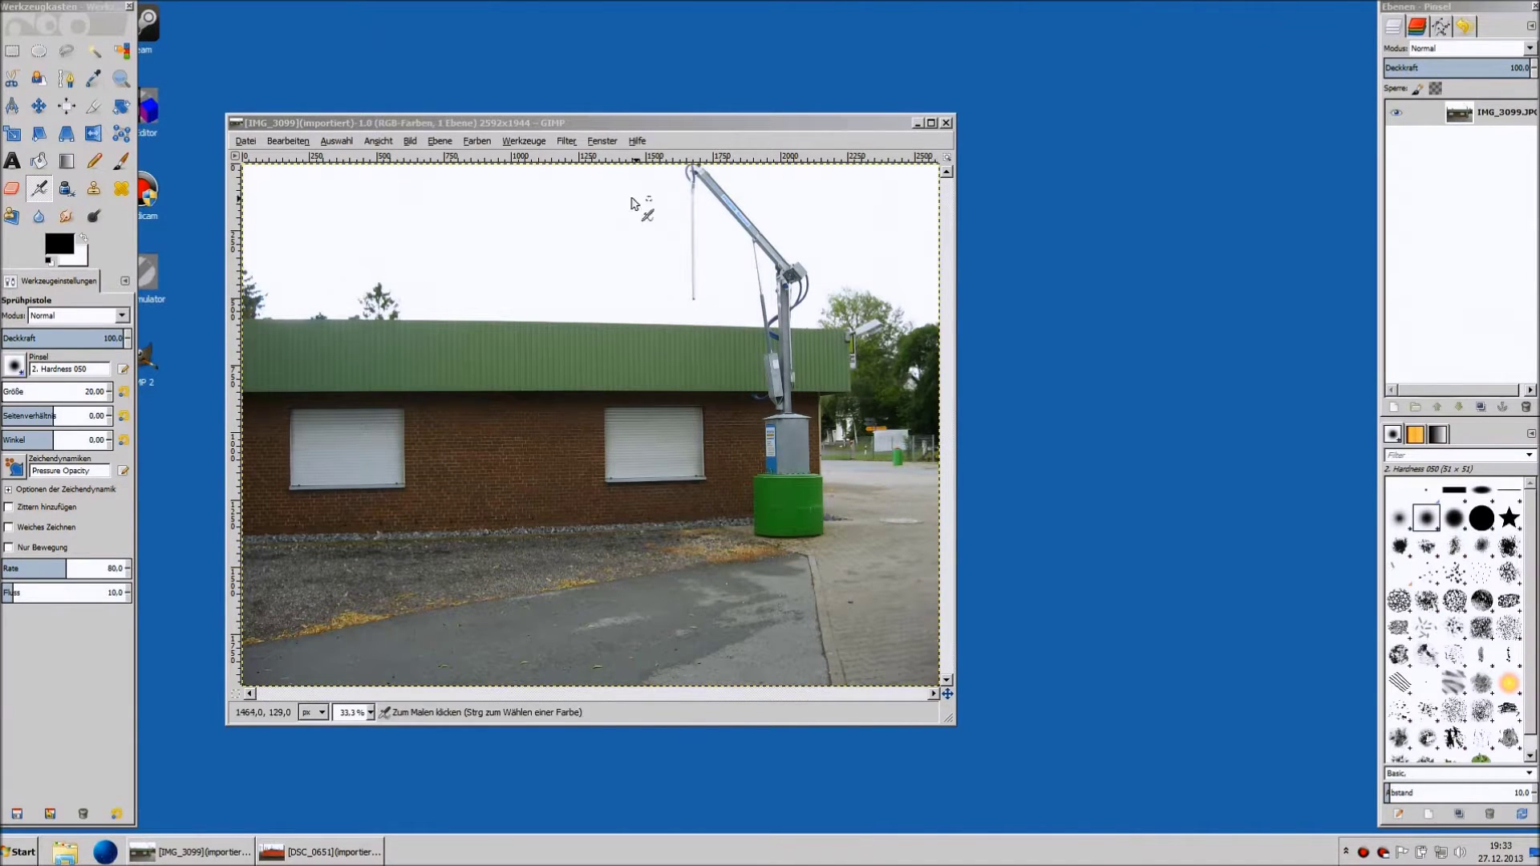
- Start a Save As for the photo, then cancel without saving
left_click(485, 124)
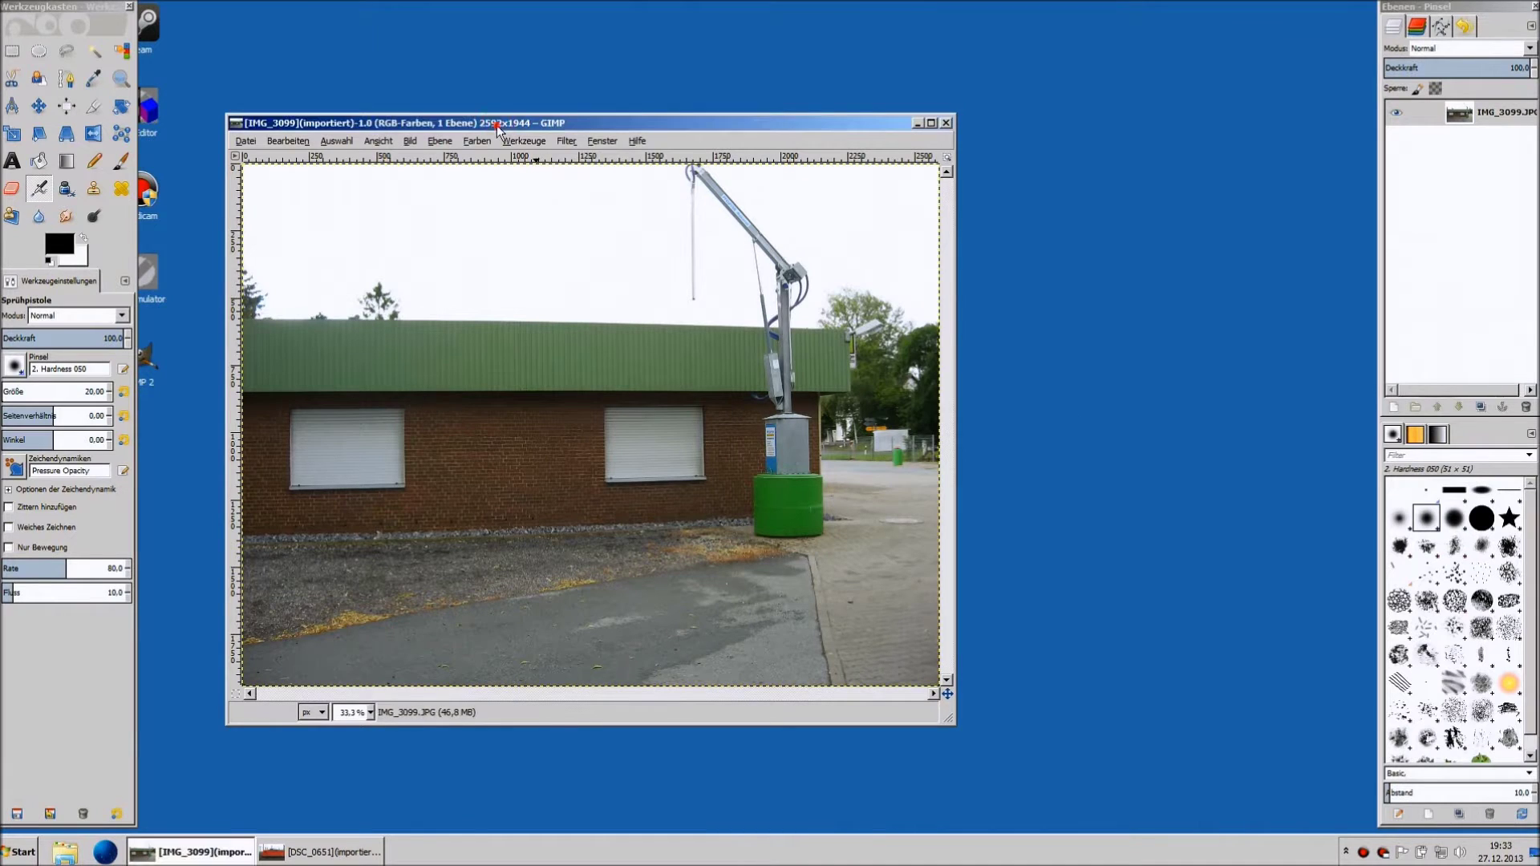
left_click(247, 142)
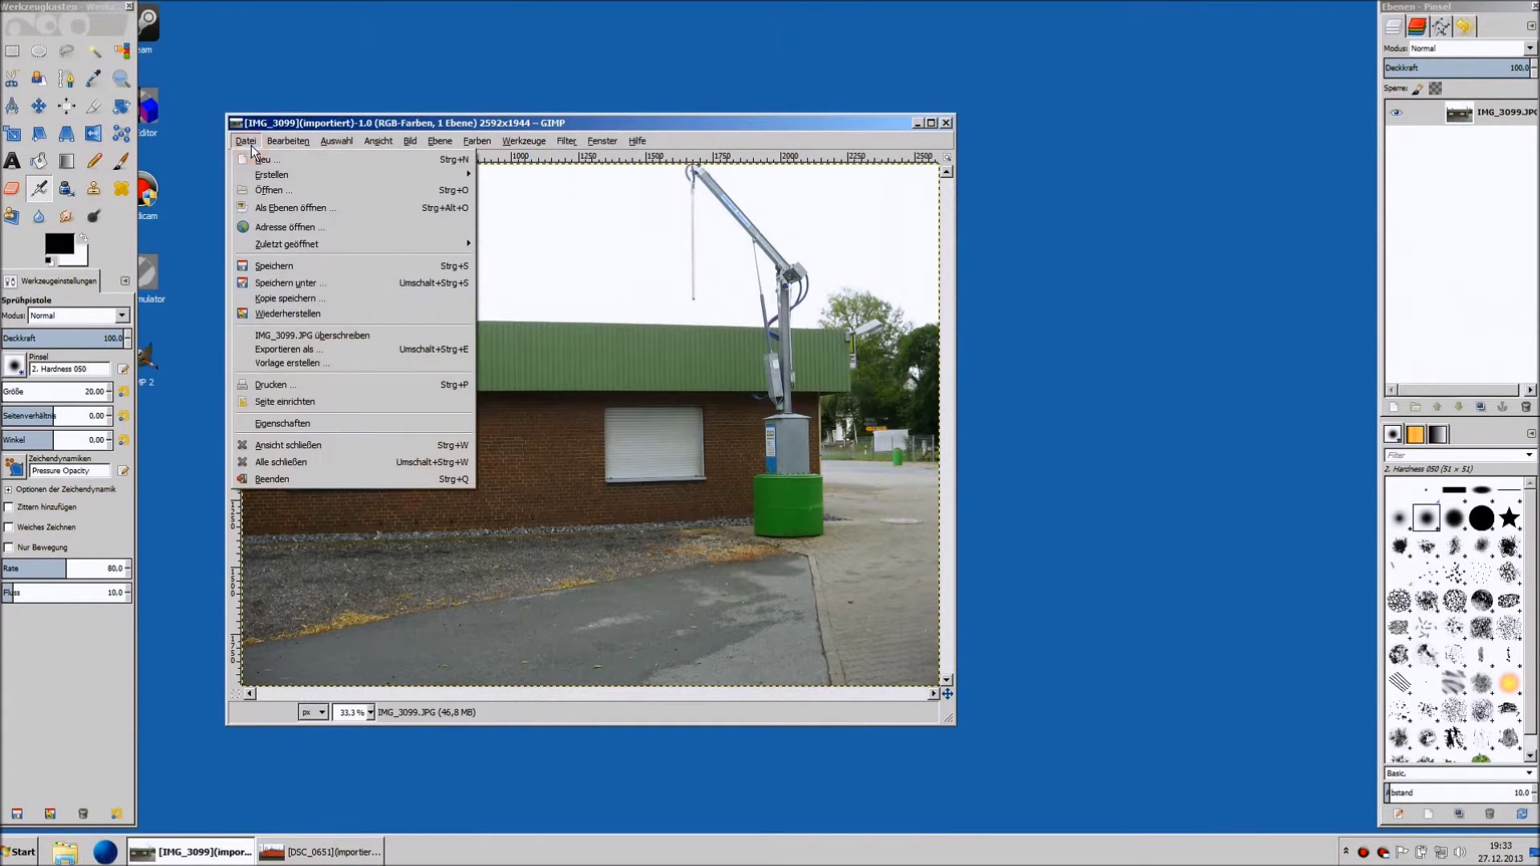
left_click(323, 285)
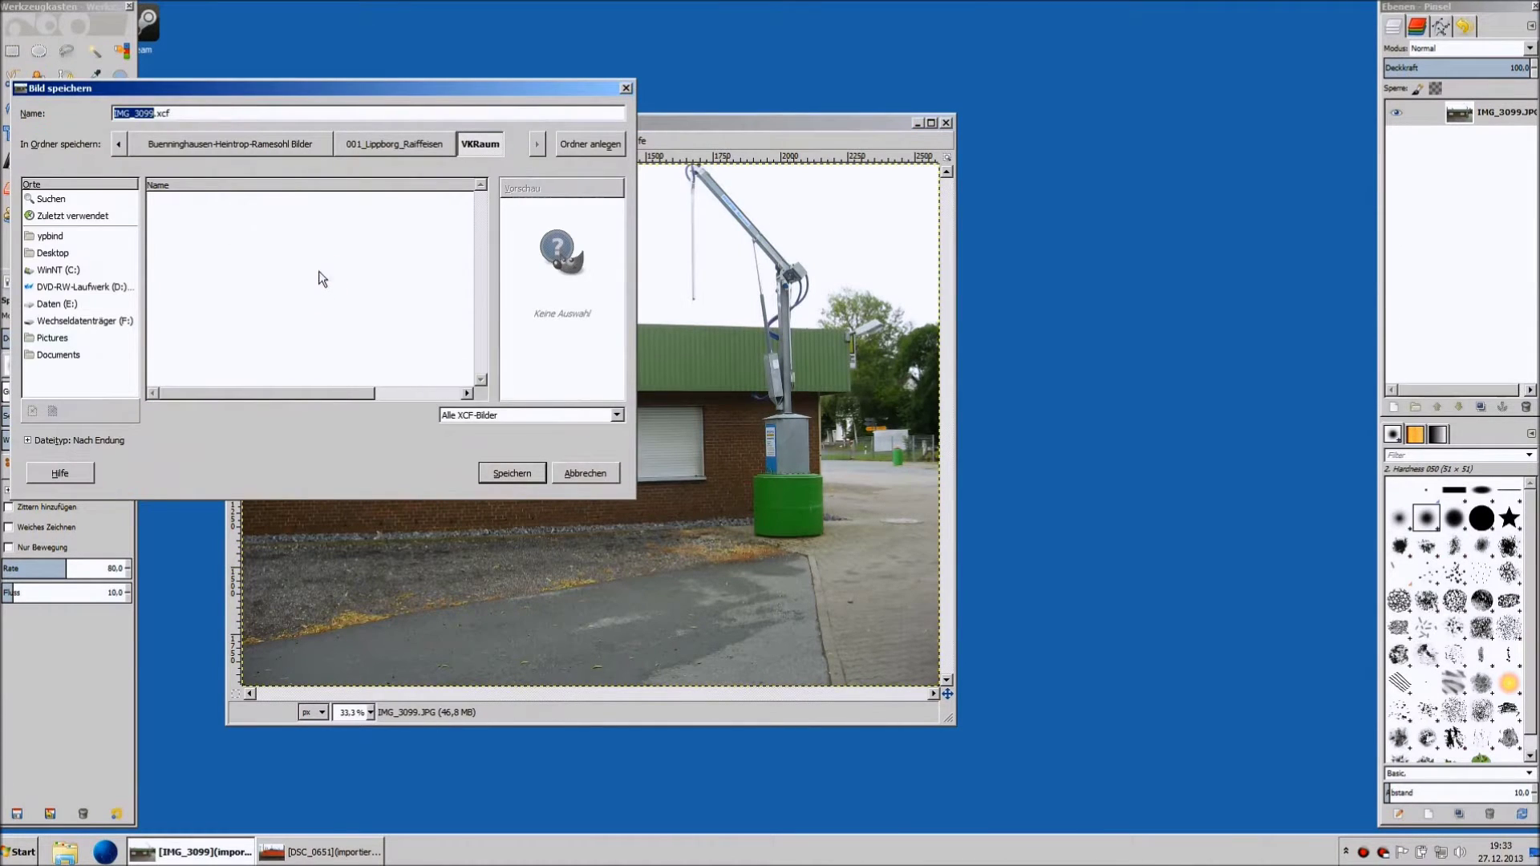
double_click(163, 114)
left_click(585, 473)
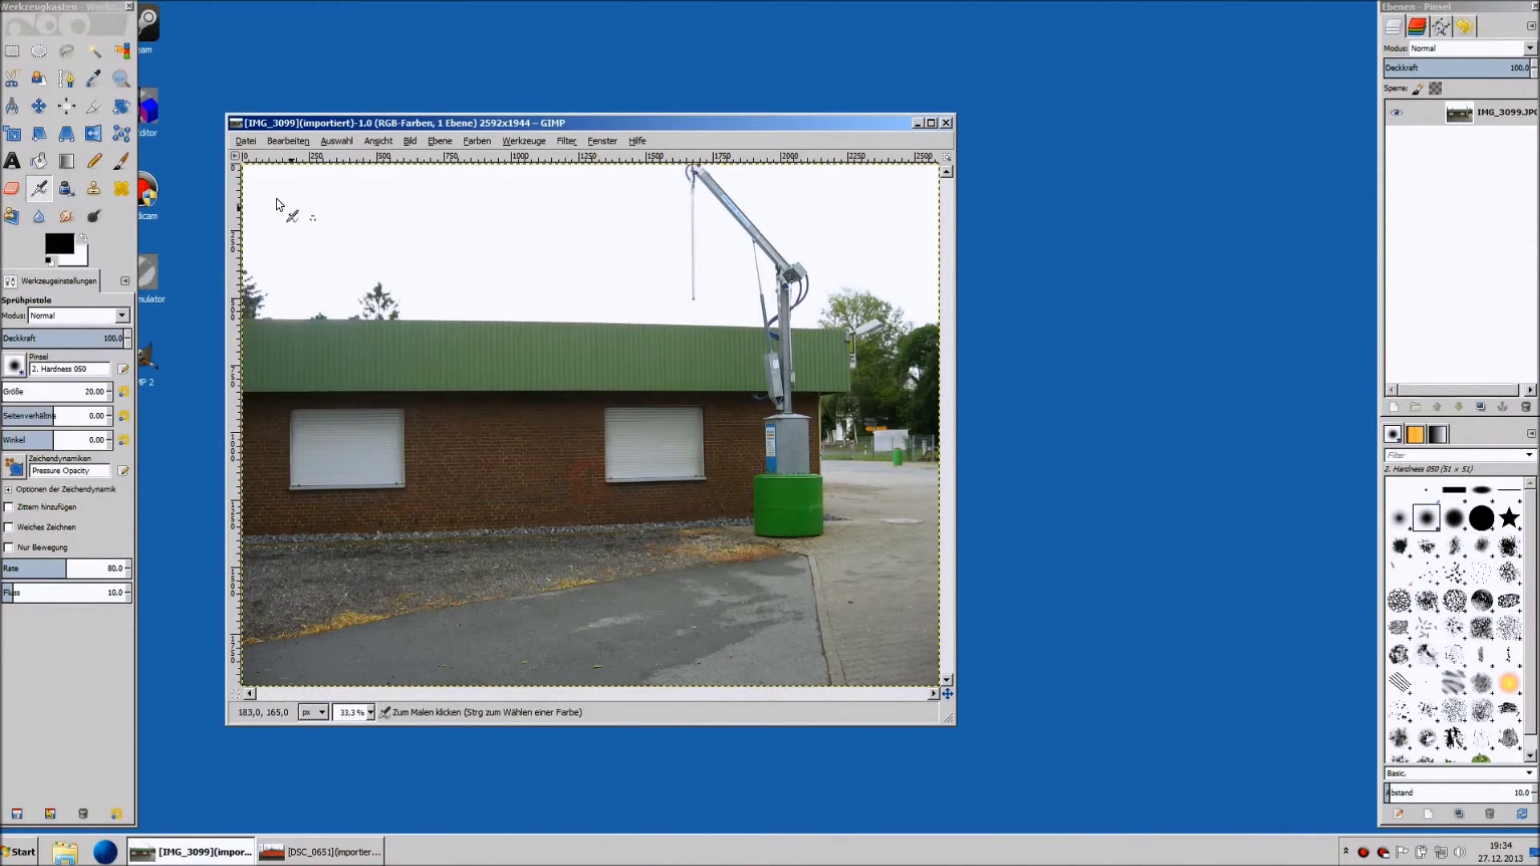
- Try exporting the photo as PNG, cancel, then nudge its window slightly right
left_click(254, 146)
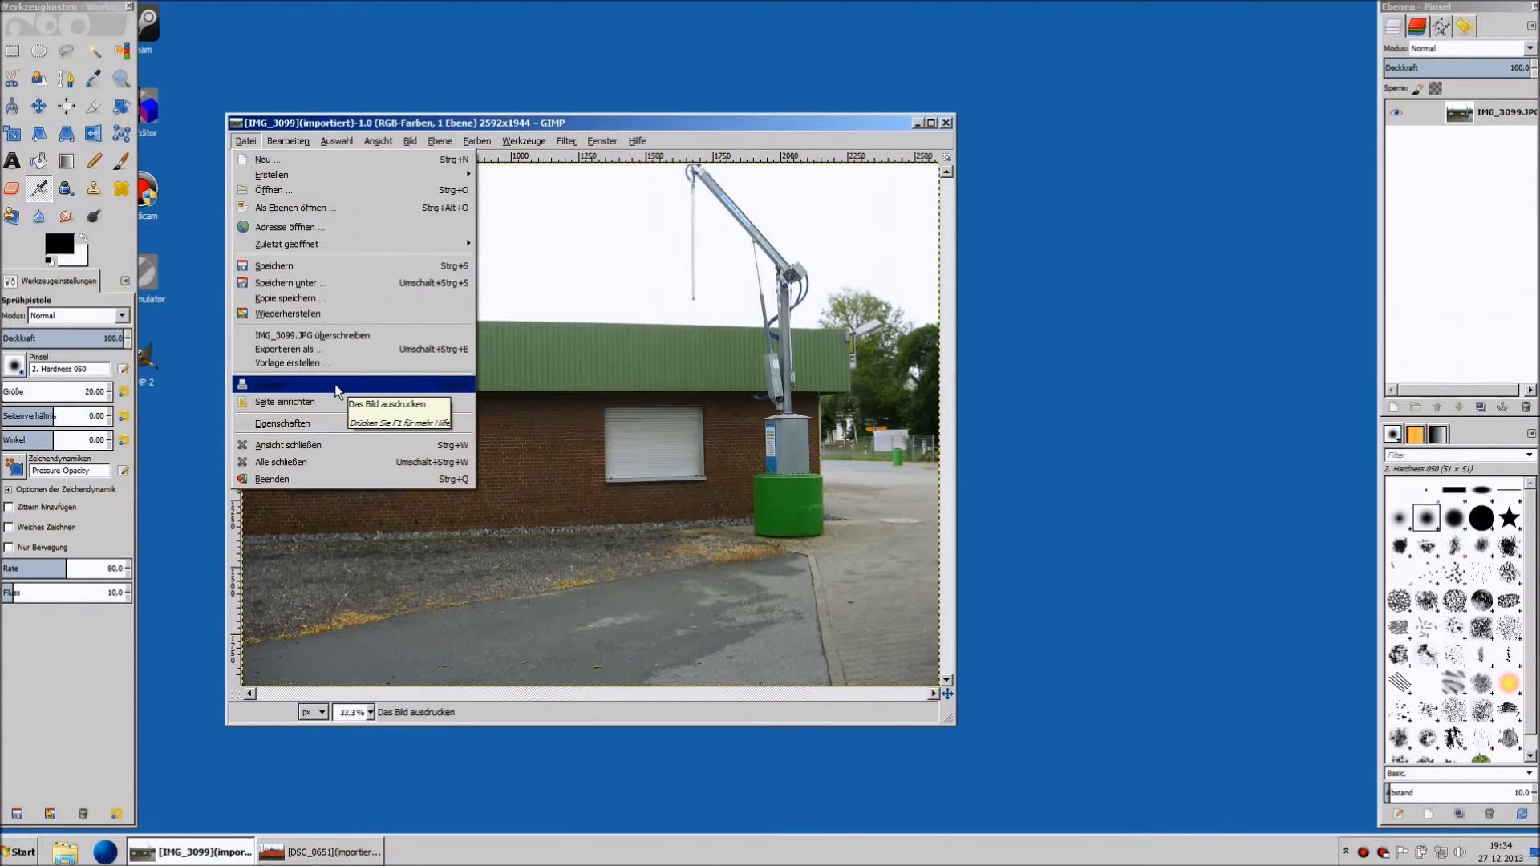
left_click(302, 351)
double_click(151, 195)
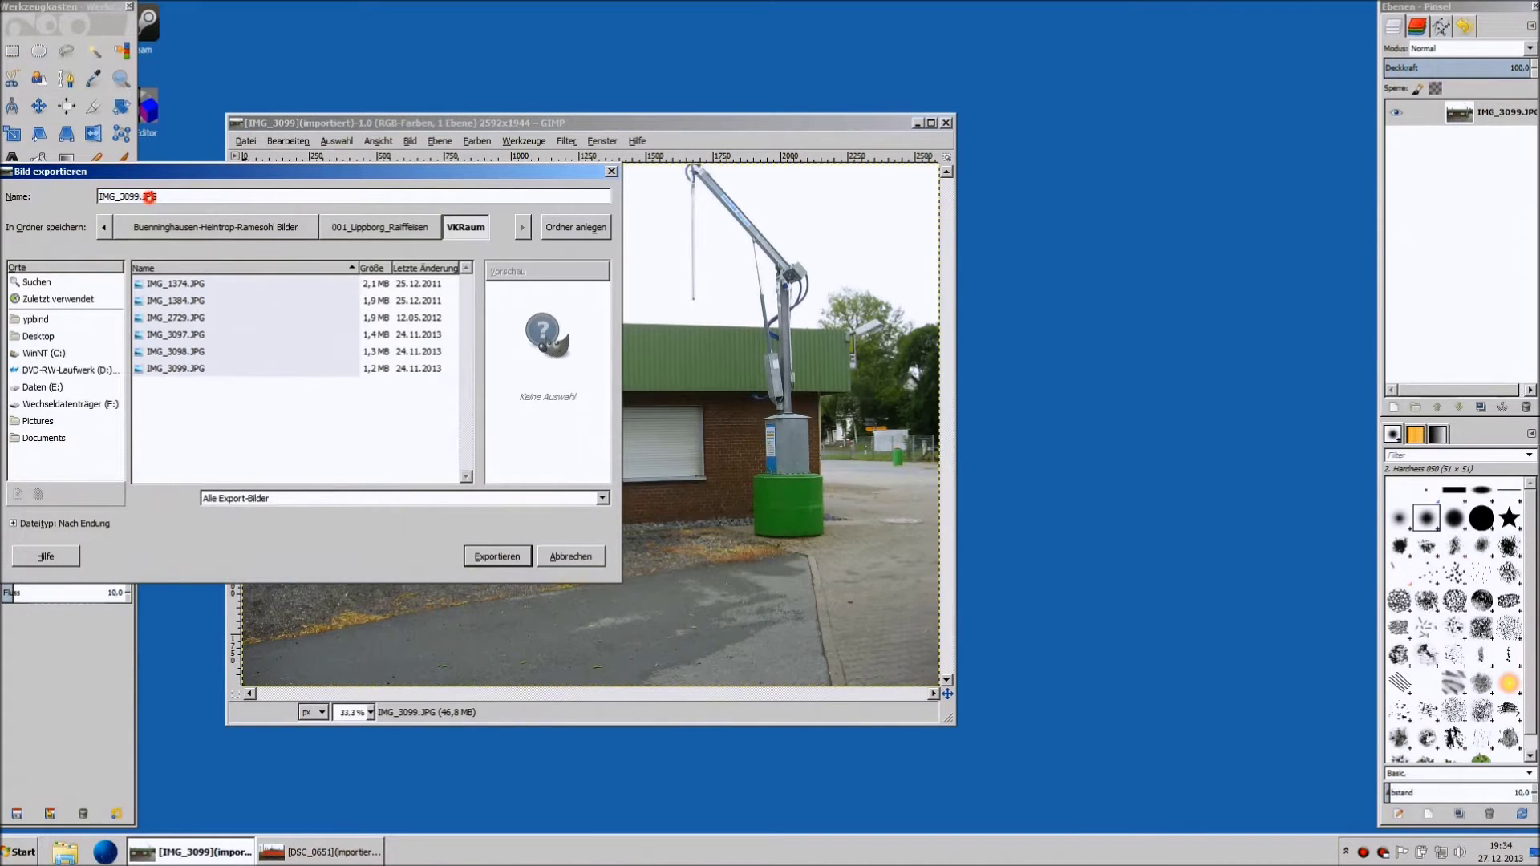
type("png")
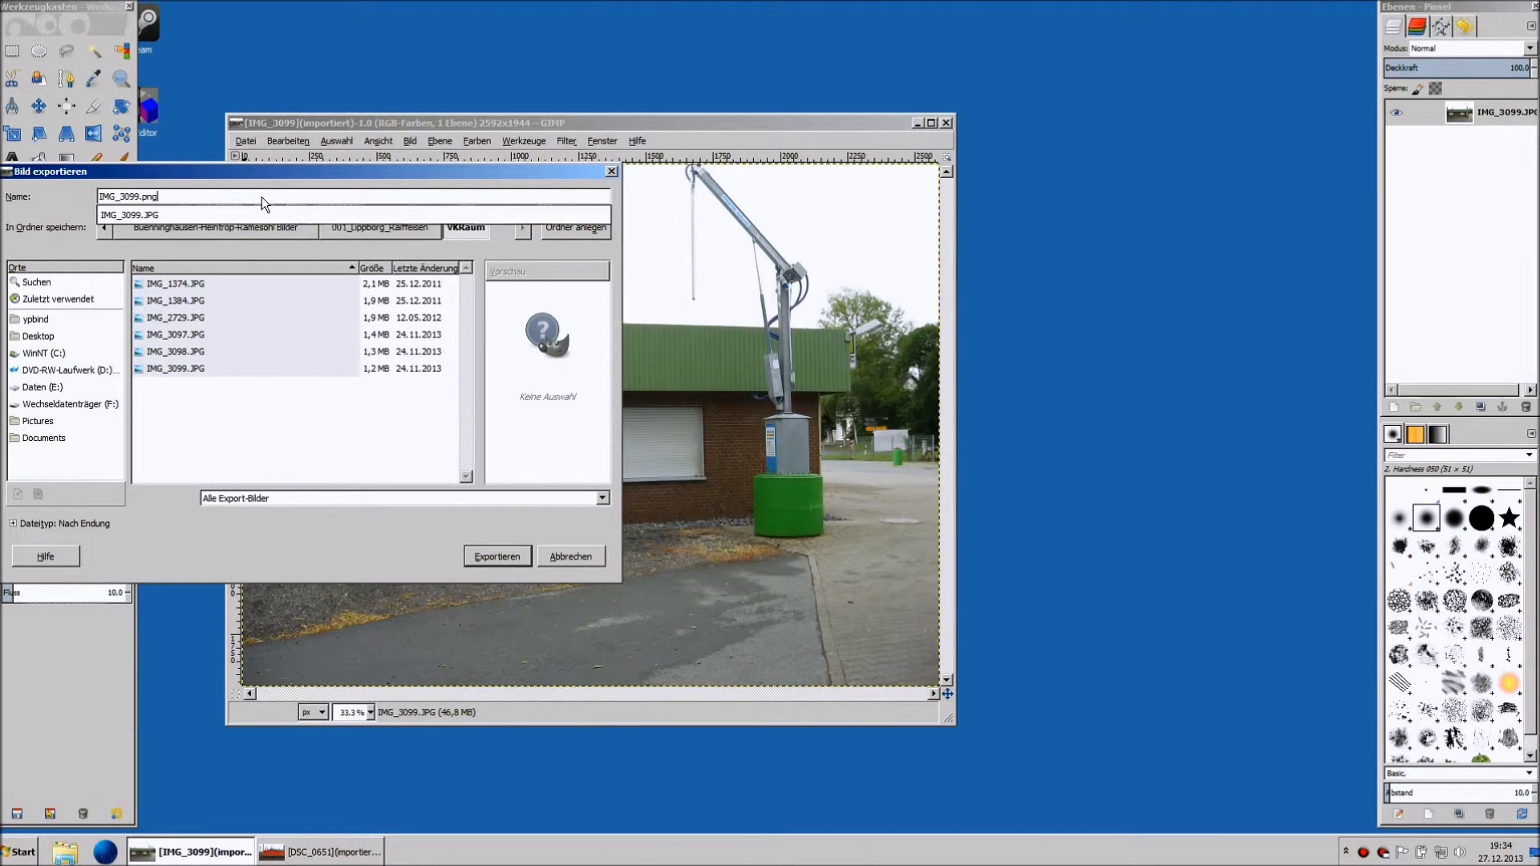
left_click(551, 561)
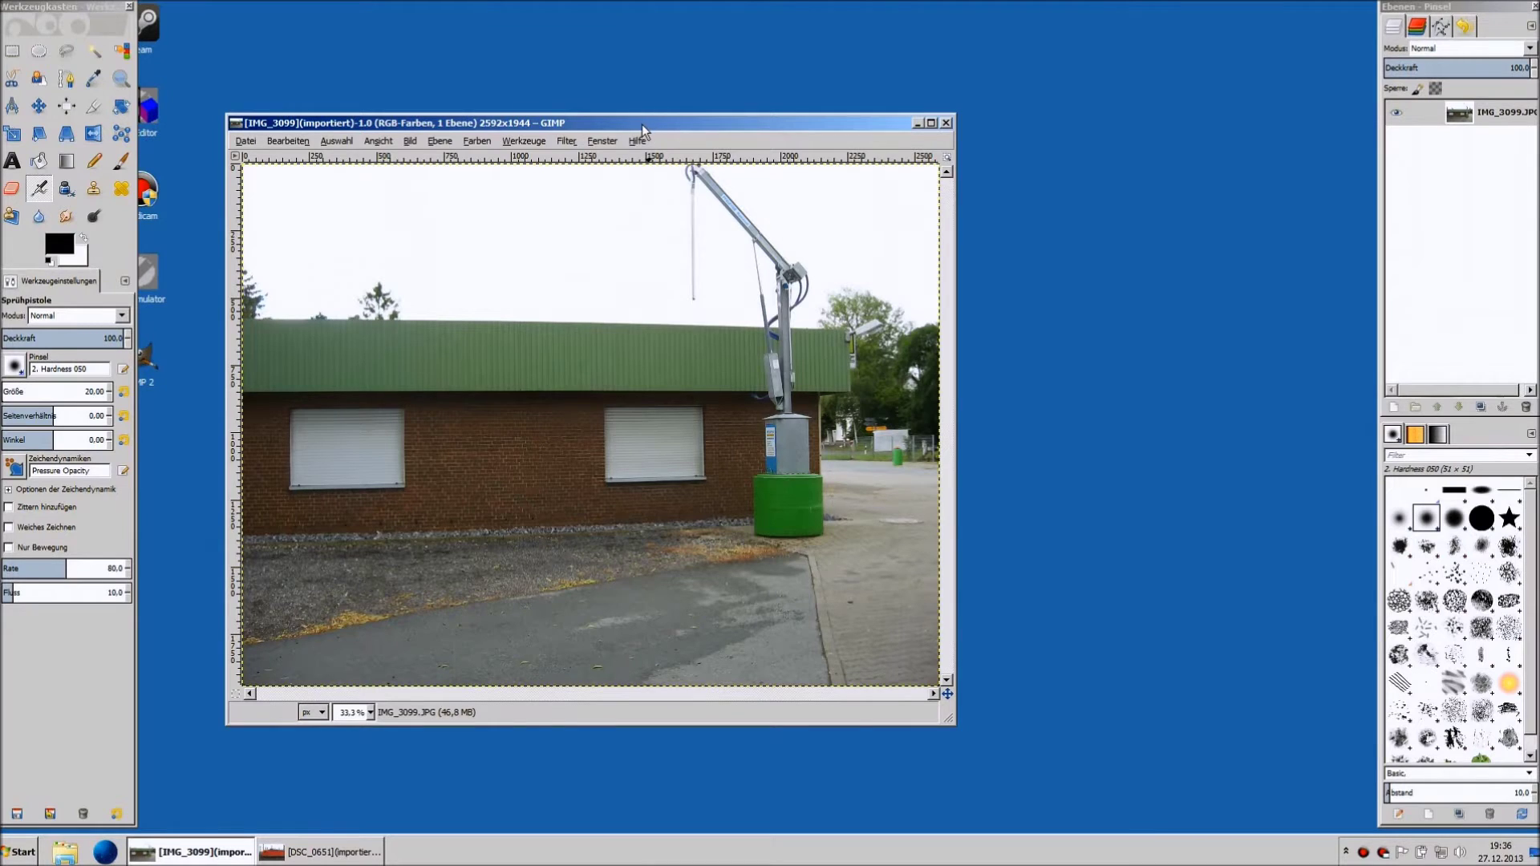
left_click_drag(642, 123, 677, 121)
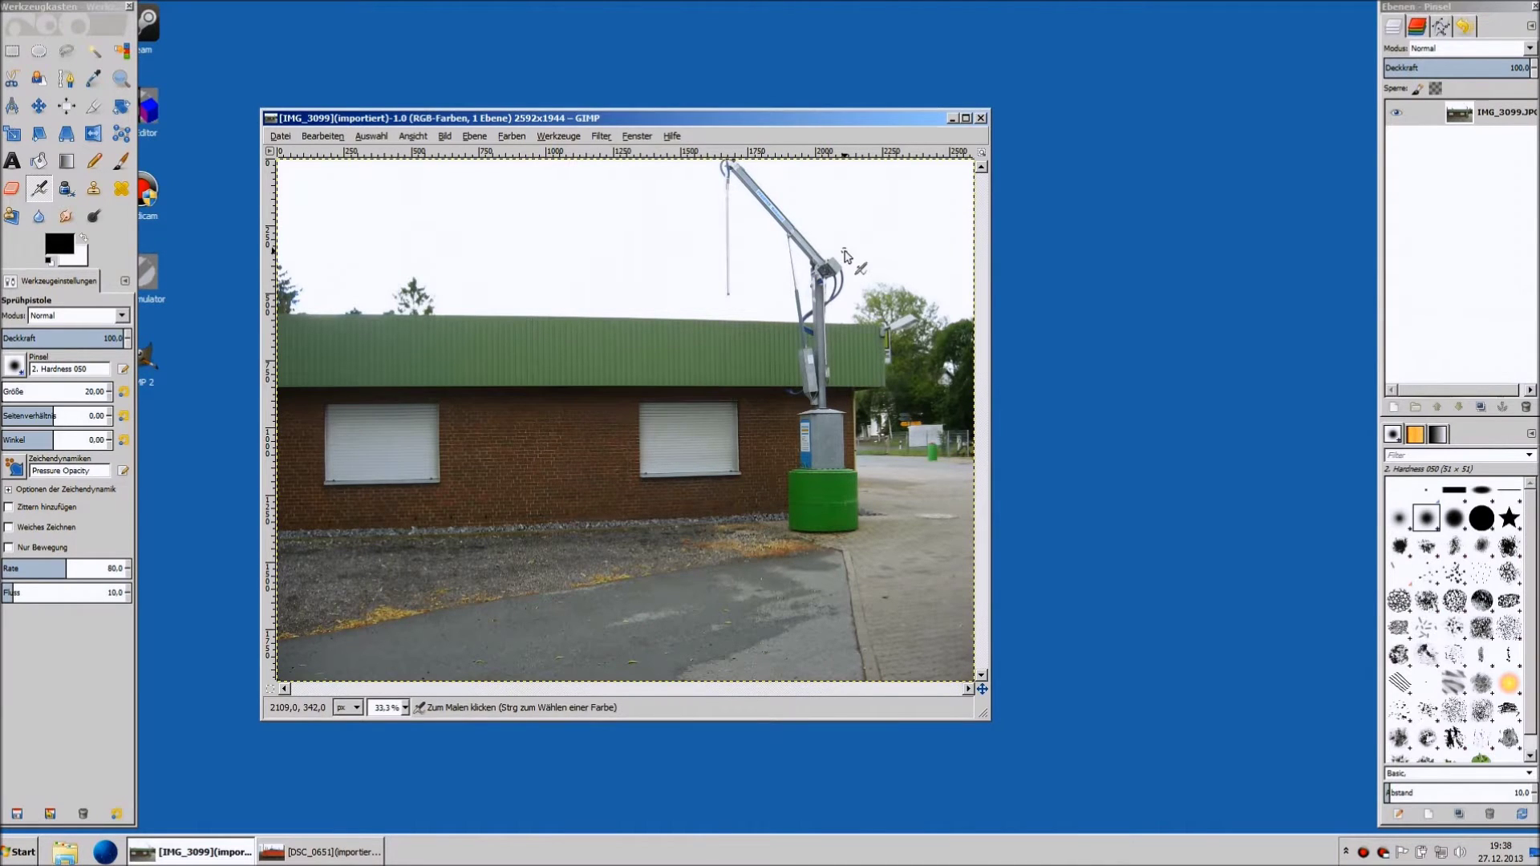
left_click(513, 137)
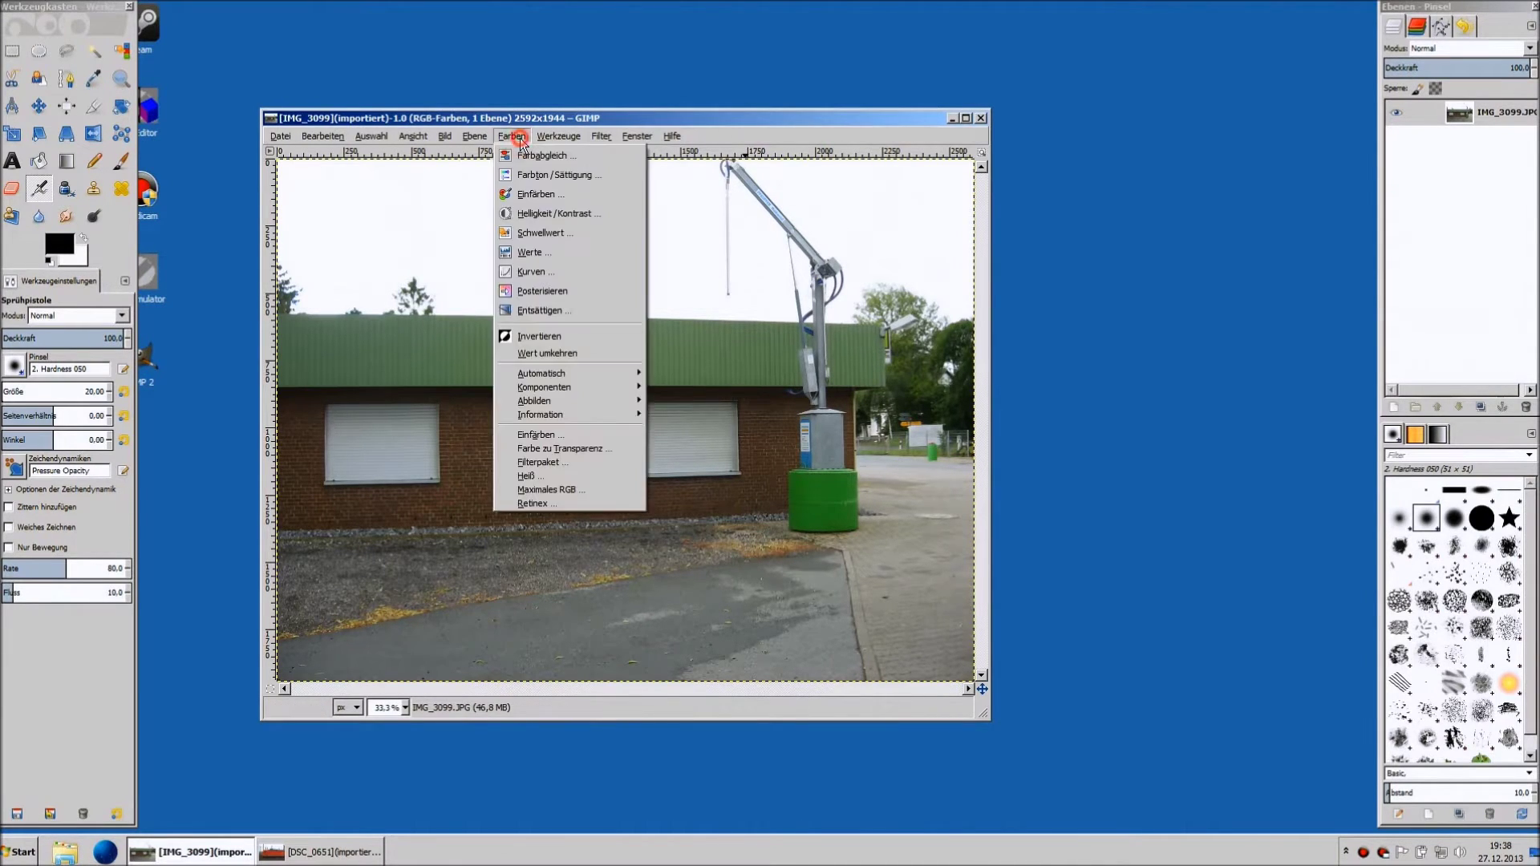
- Open Levels on the building photo, try Auto, then reset all values to defaults
left_click(542, 250)
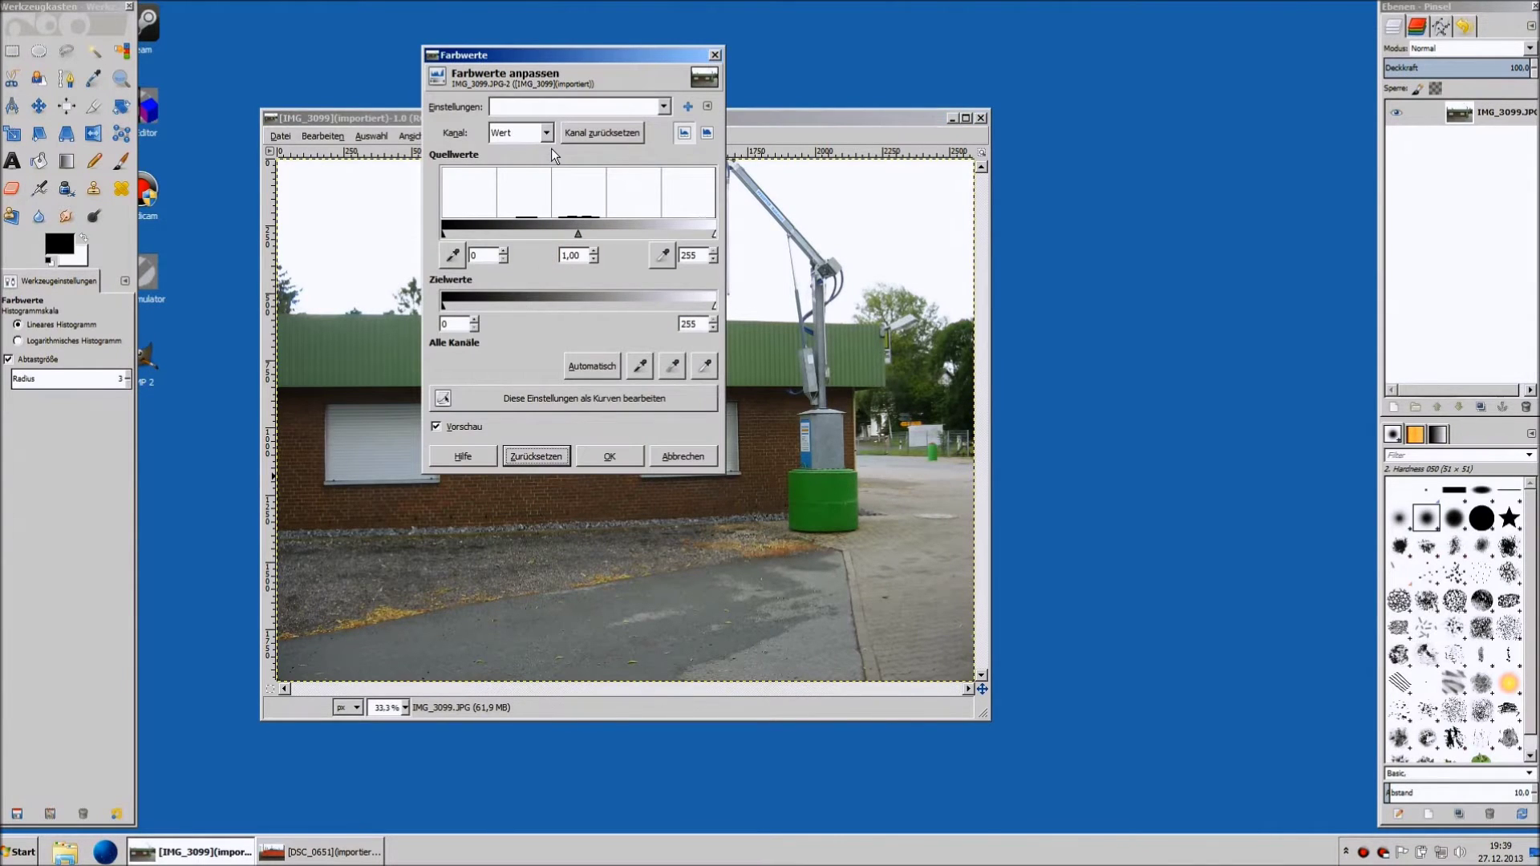
left_click(600, 367)
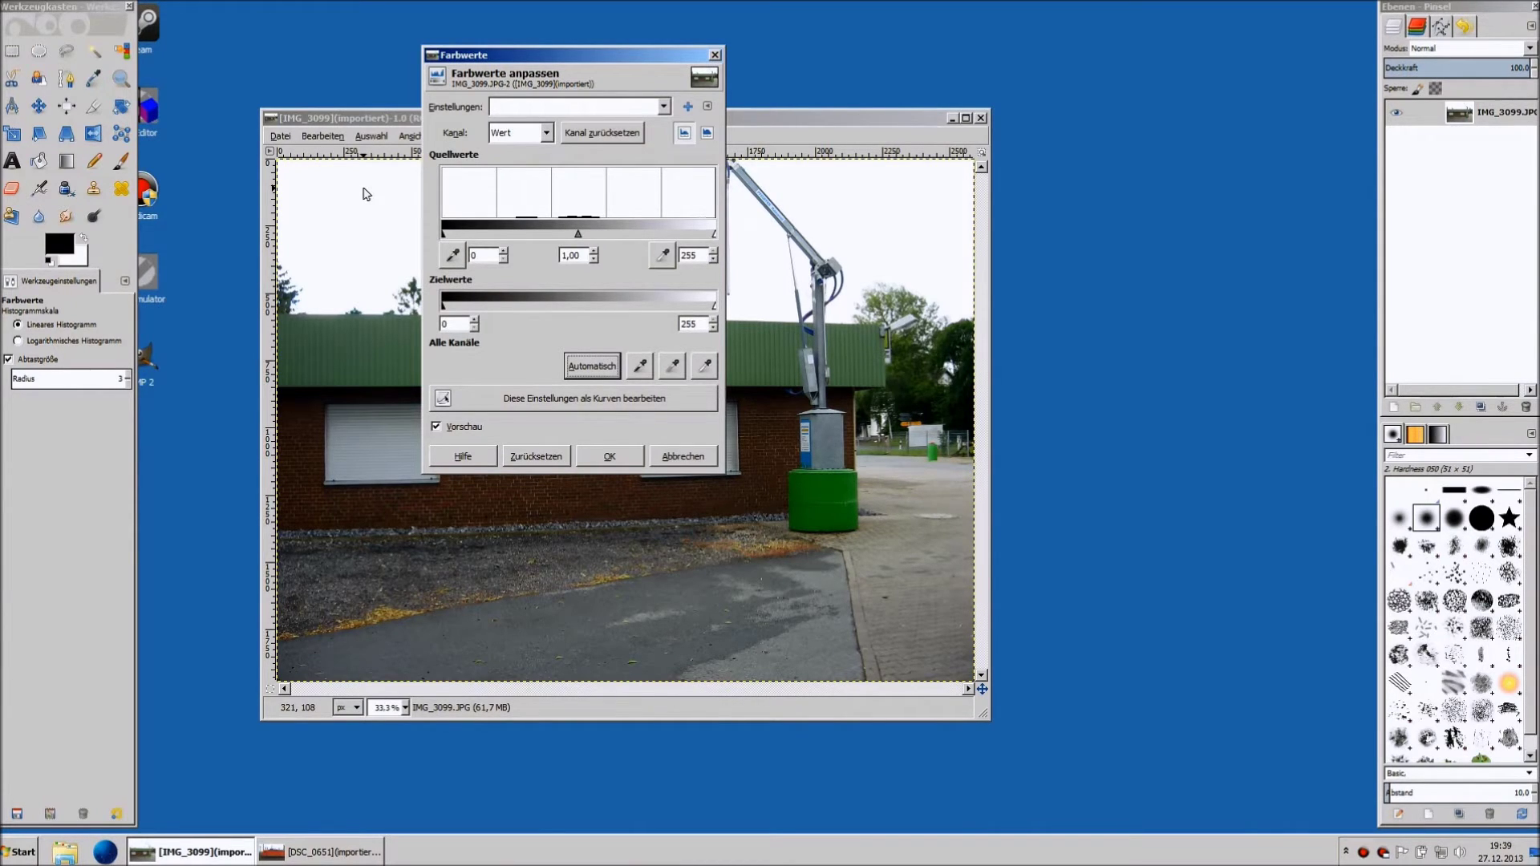
left_click(536, 463)
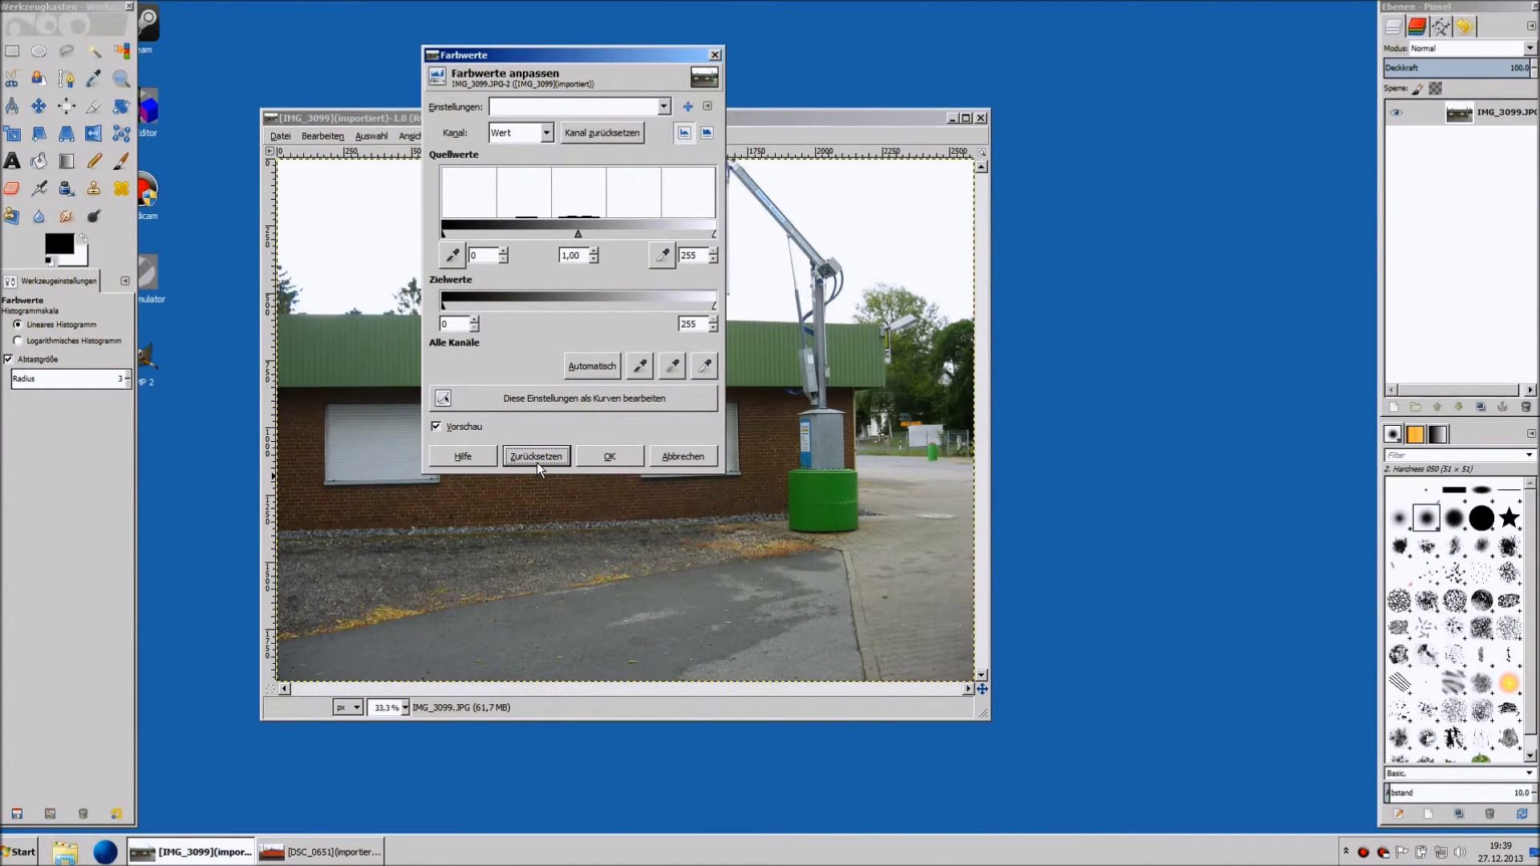
- Set the Levels white point from a spot in the IMG_3099 photo and apply it
left_click(704, 368)
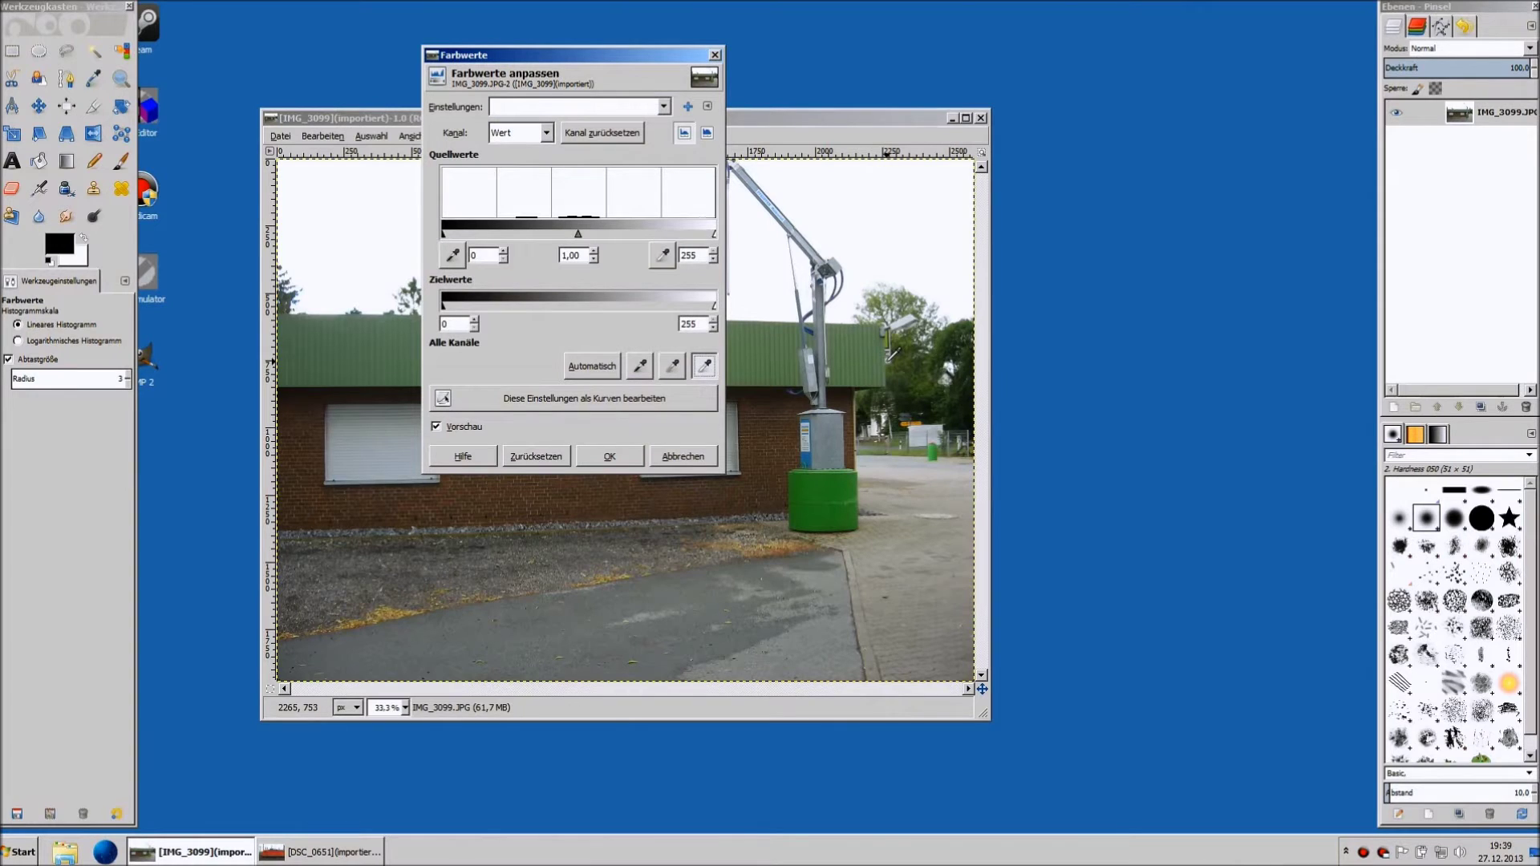
left_click(889, 359)
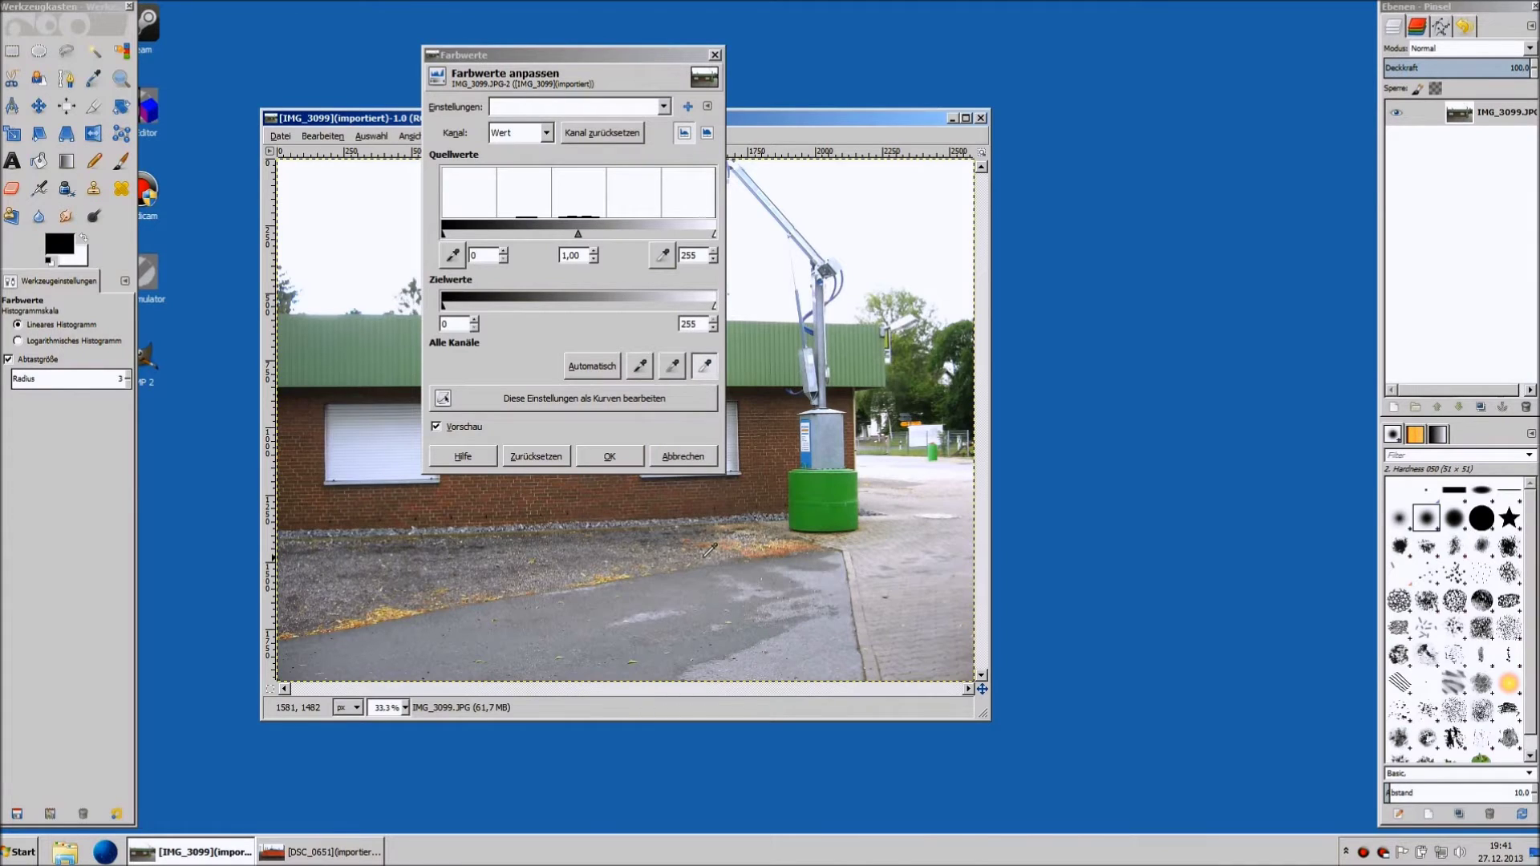
left_click(707, 368)
left_click(666, 464)
left_click(330, 852)
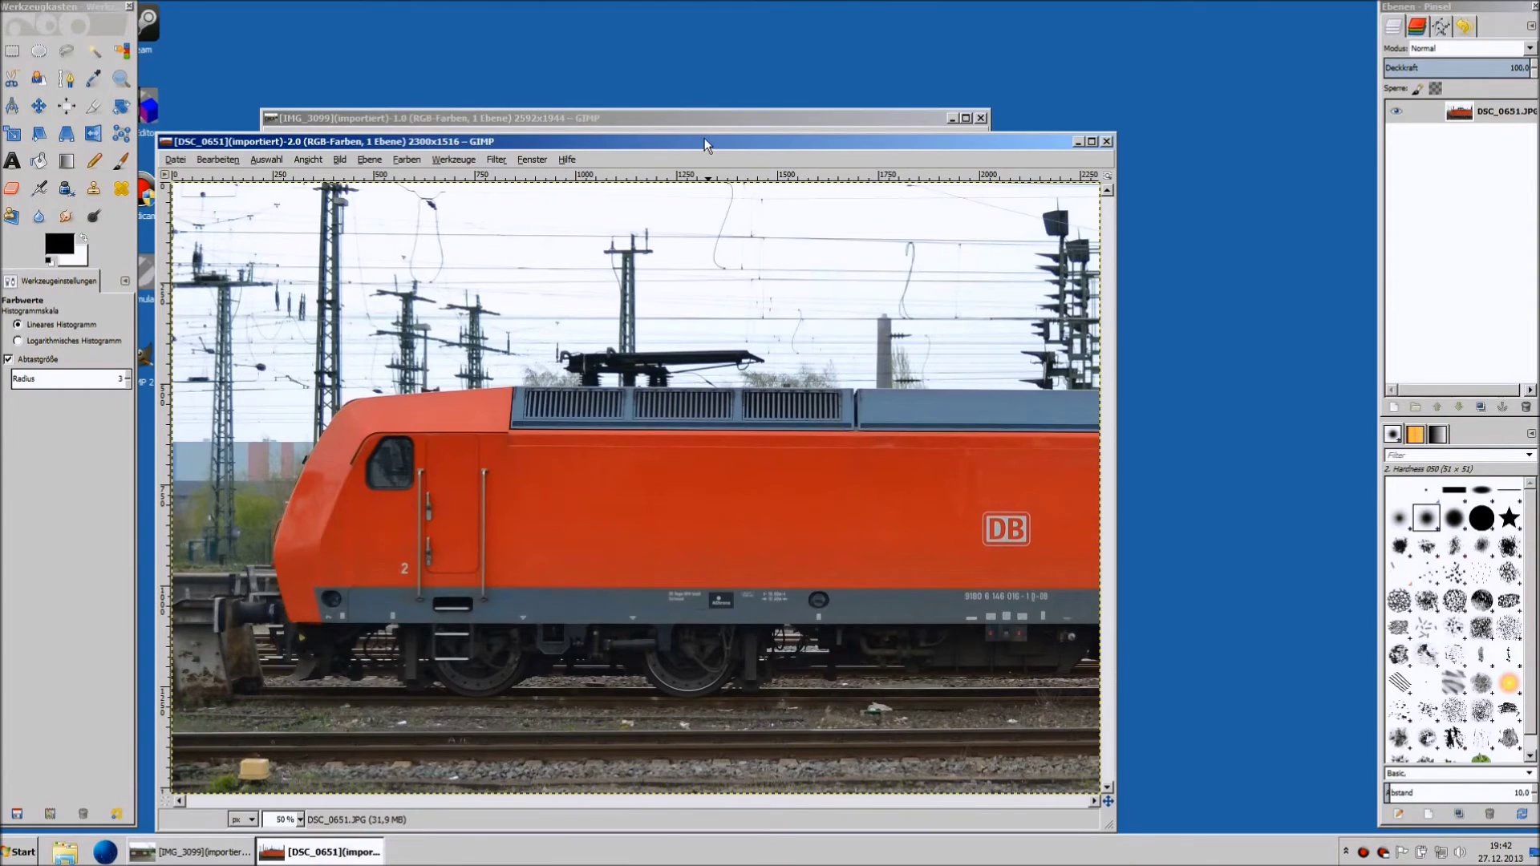
- Move the DSC_0651 locomotive photo's window up and slightly right
left_click_drag(704, 141, 738, 93)
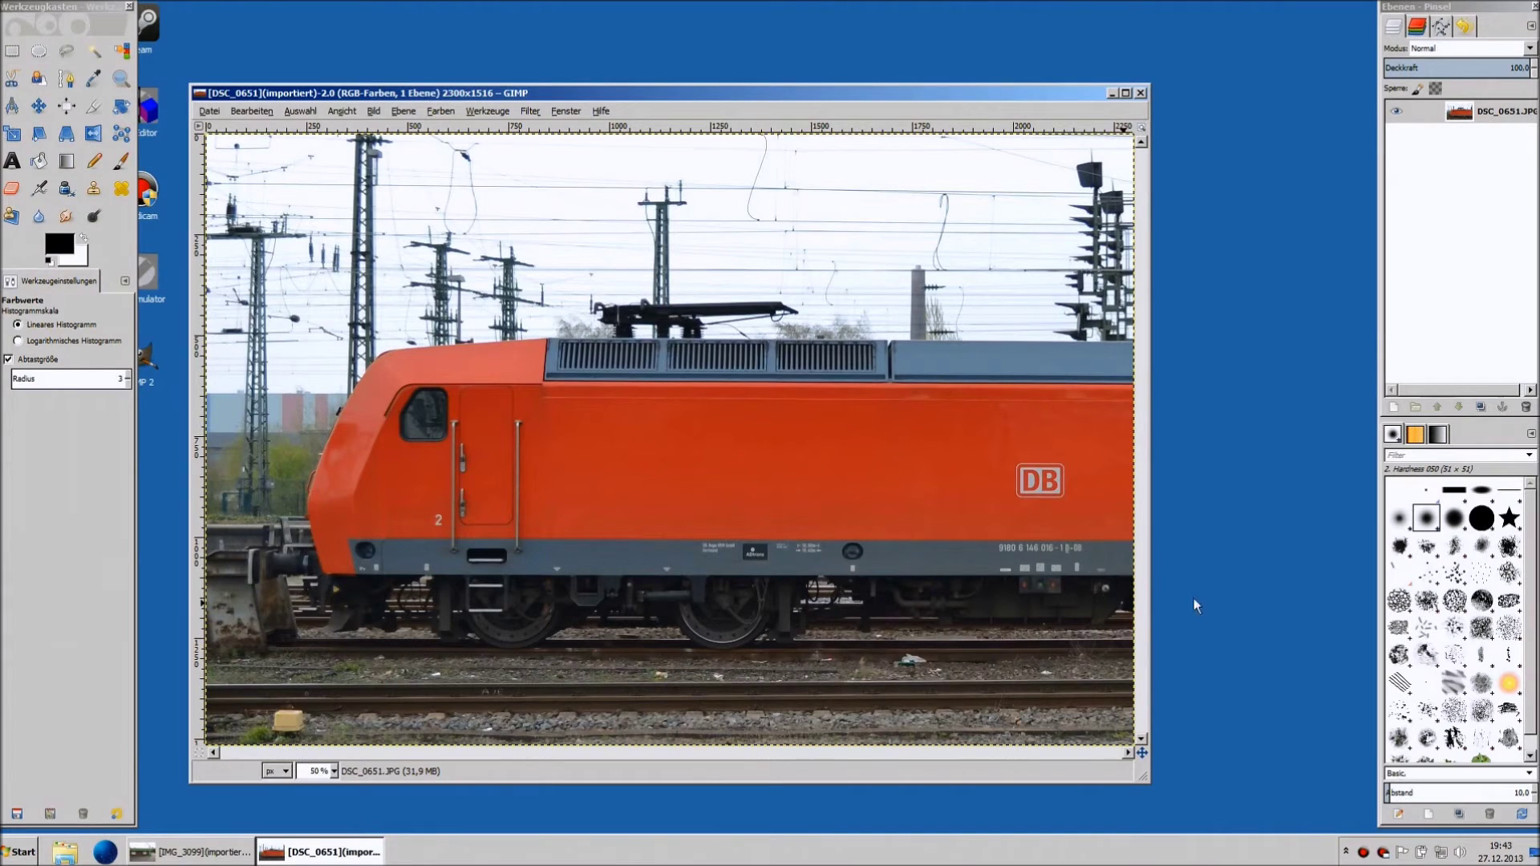
- Add an 80×80 transparent layer called 'Verkehrsrot' above the locomotive photo
left_click(1395, 408)
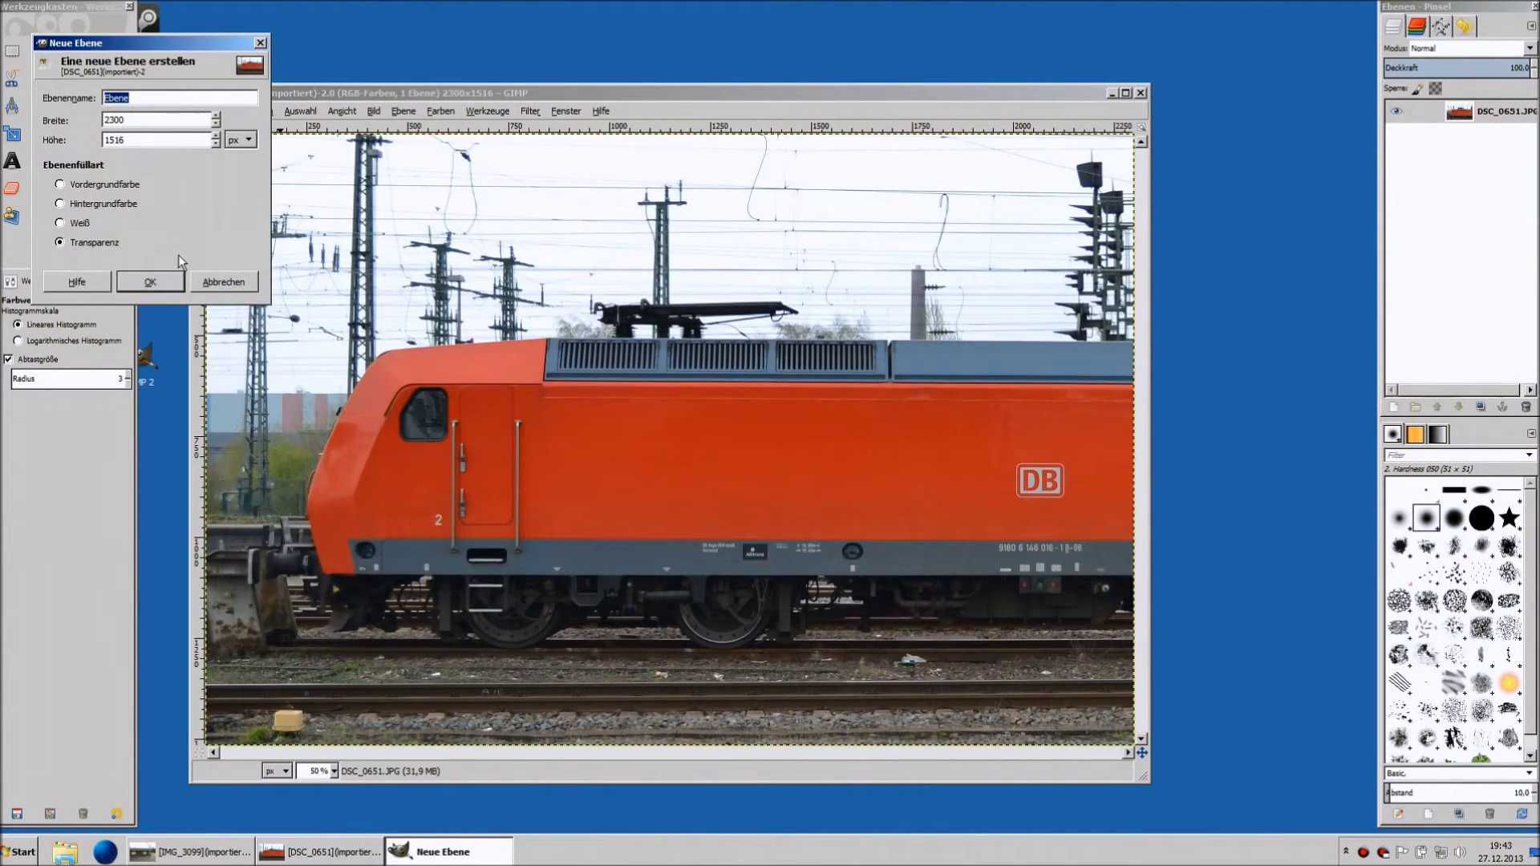
key("Tab")
type("80")
key("Tab")
type("80")
double_click(144, 98)
type("Verkehrsrot")
left_click(180, 285)
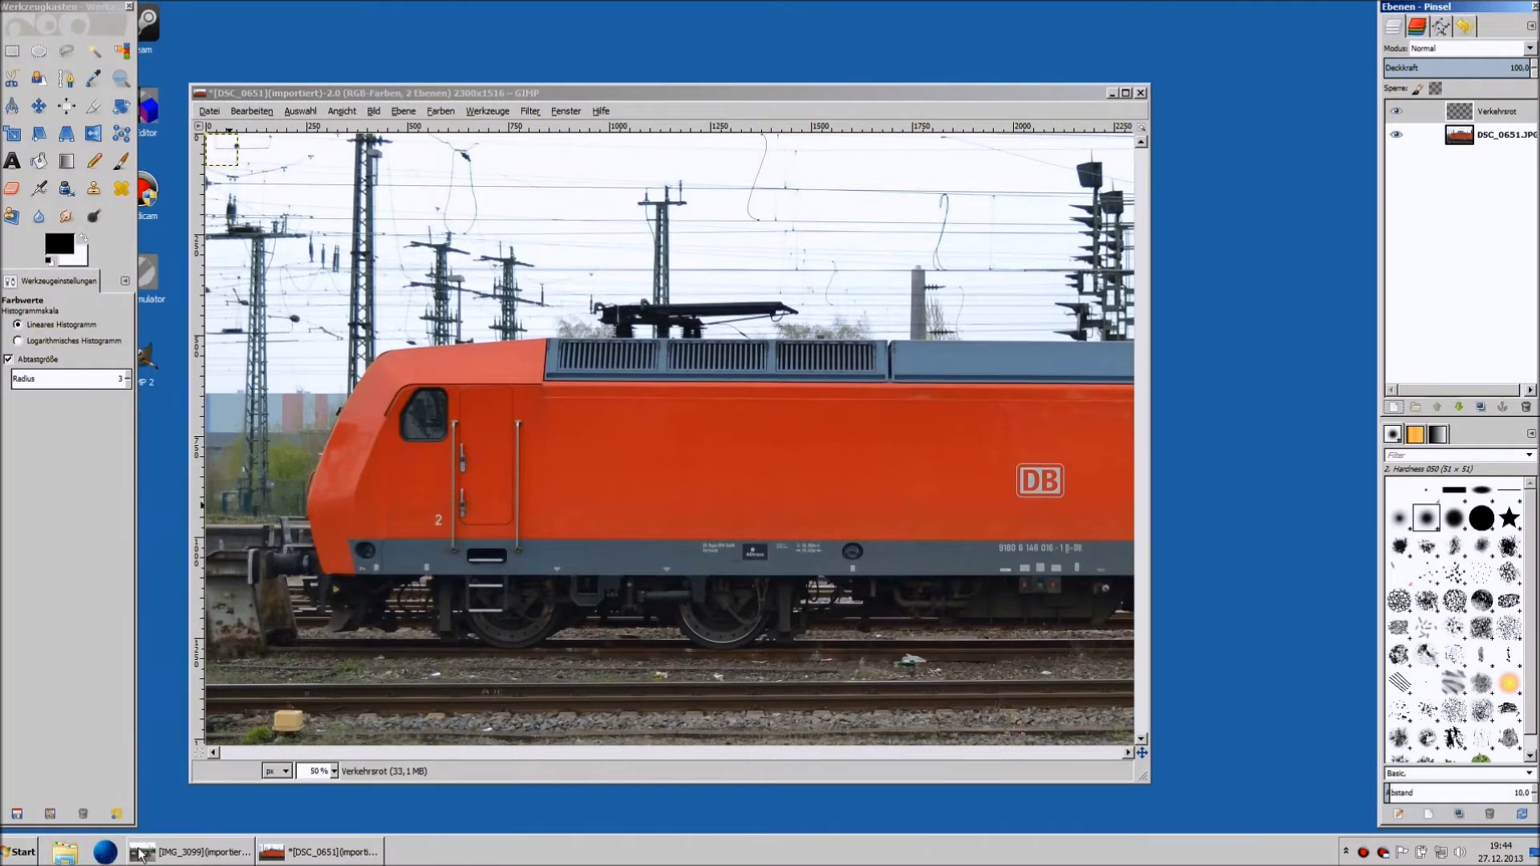
- Search 'ral 3020 rgb' in Firefox Nightly and open the RAL-Farbe Wikipedia article
left_click(109, 852)
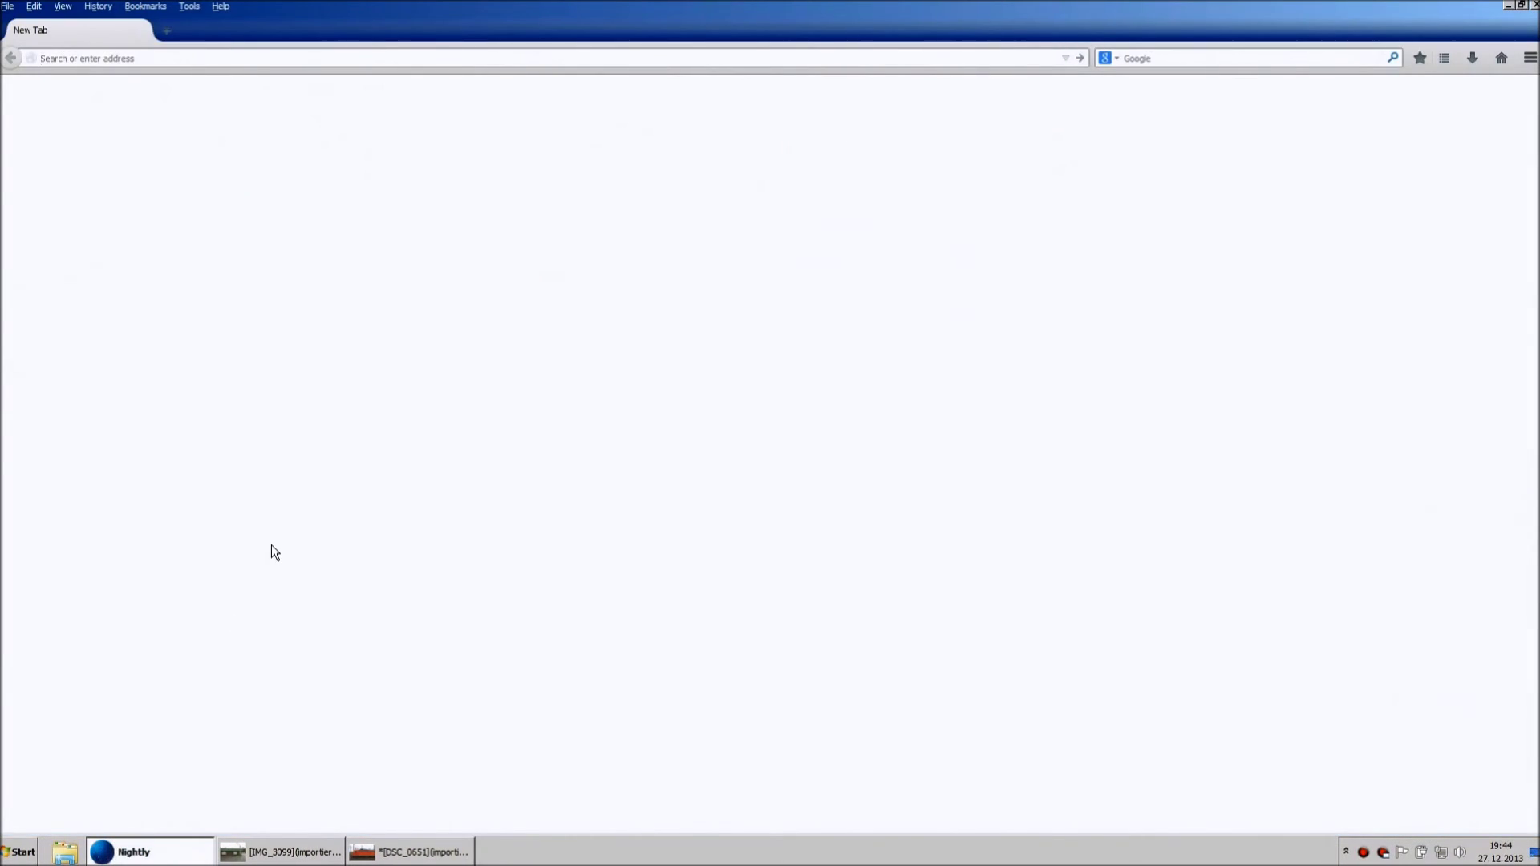
left_click(1134, 59)
type("ral 3020 ")
type("rgb")
key("Return")
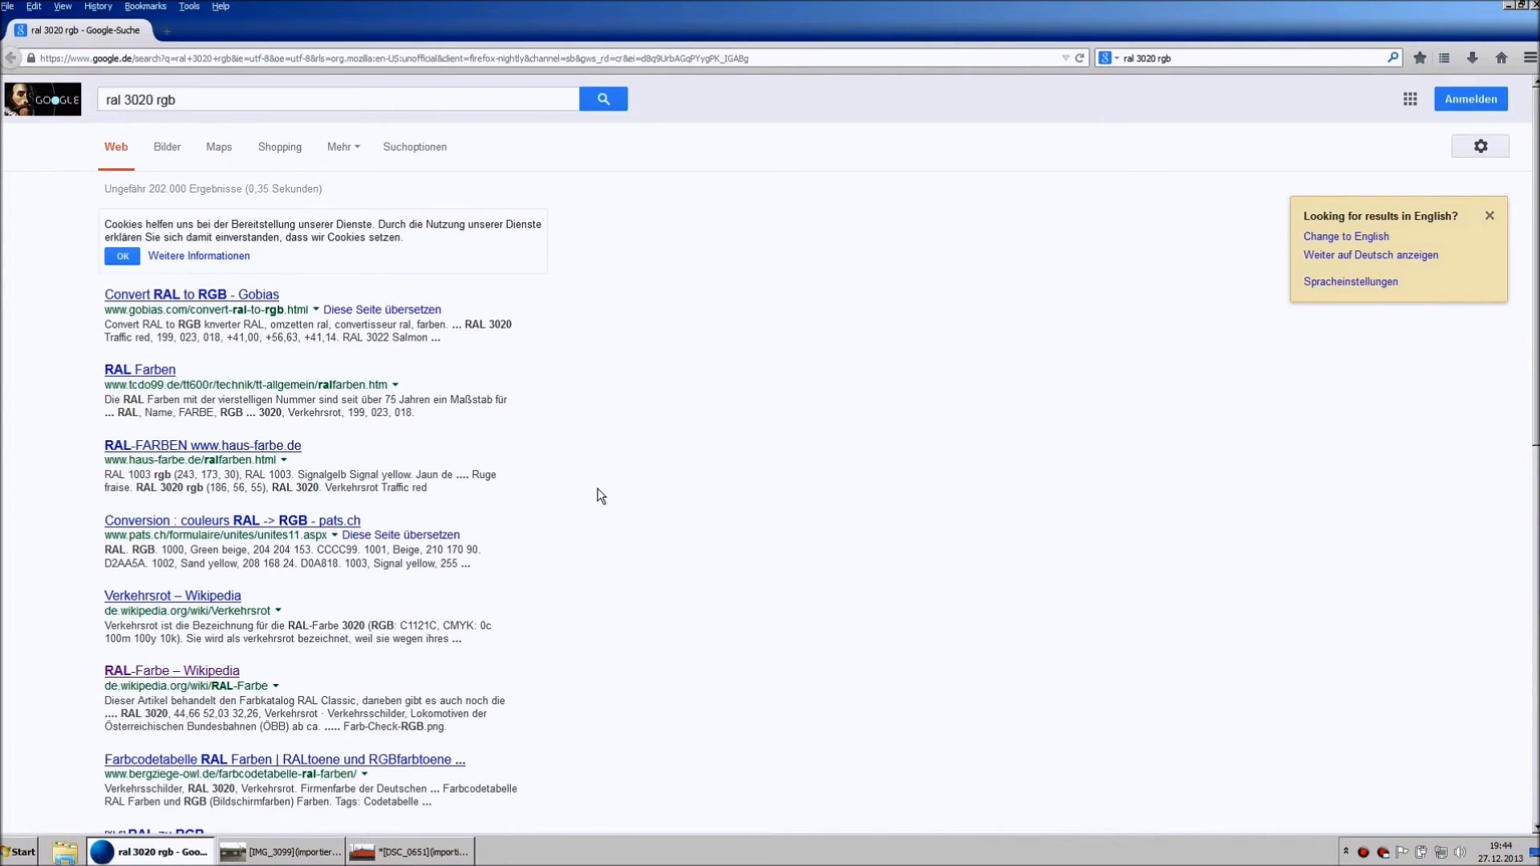
left_click(127, 670)
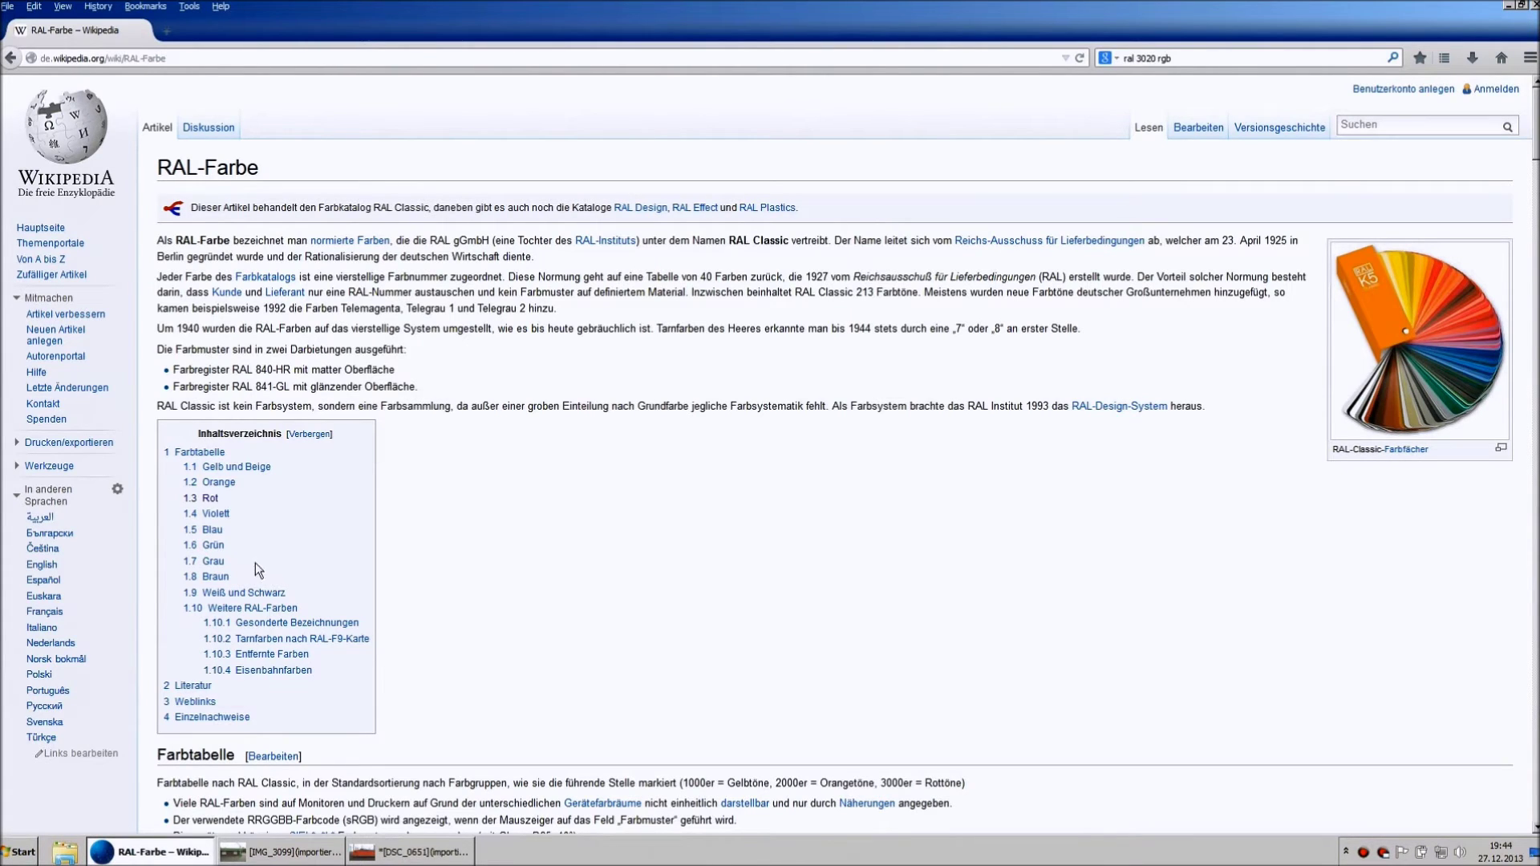
- Find RAL 3020 Verkehrsrot (#C1121C) in the article's Rot table, then return to GIMP
left_click(213, 501)
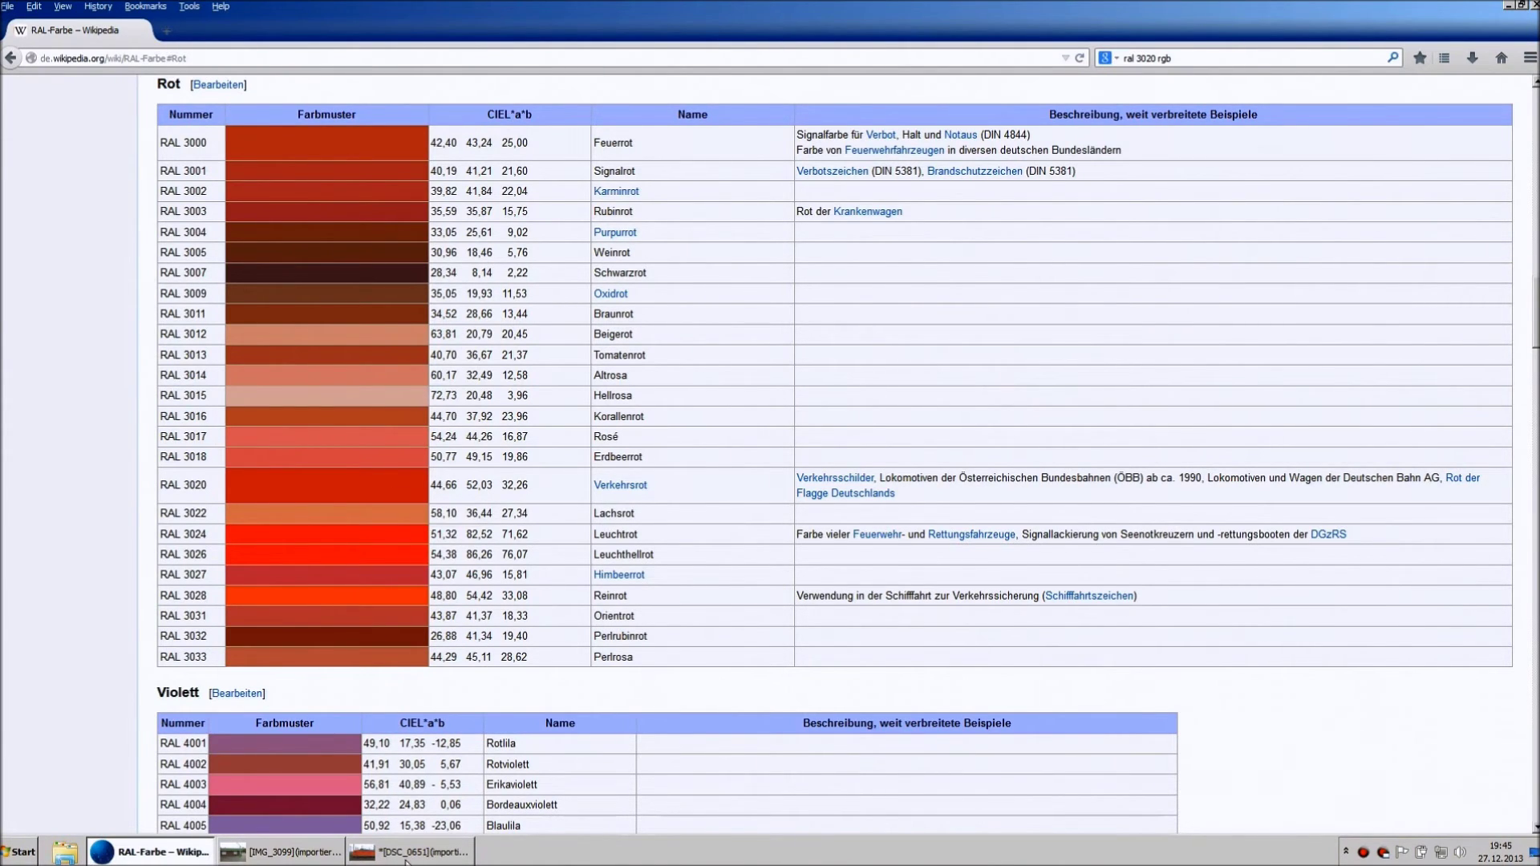
left_click(417, 852)
left_click(53, 240)
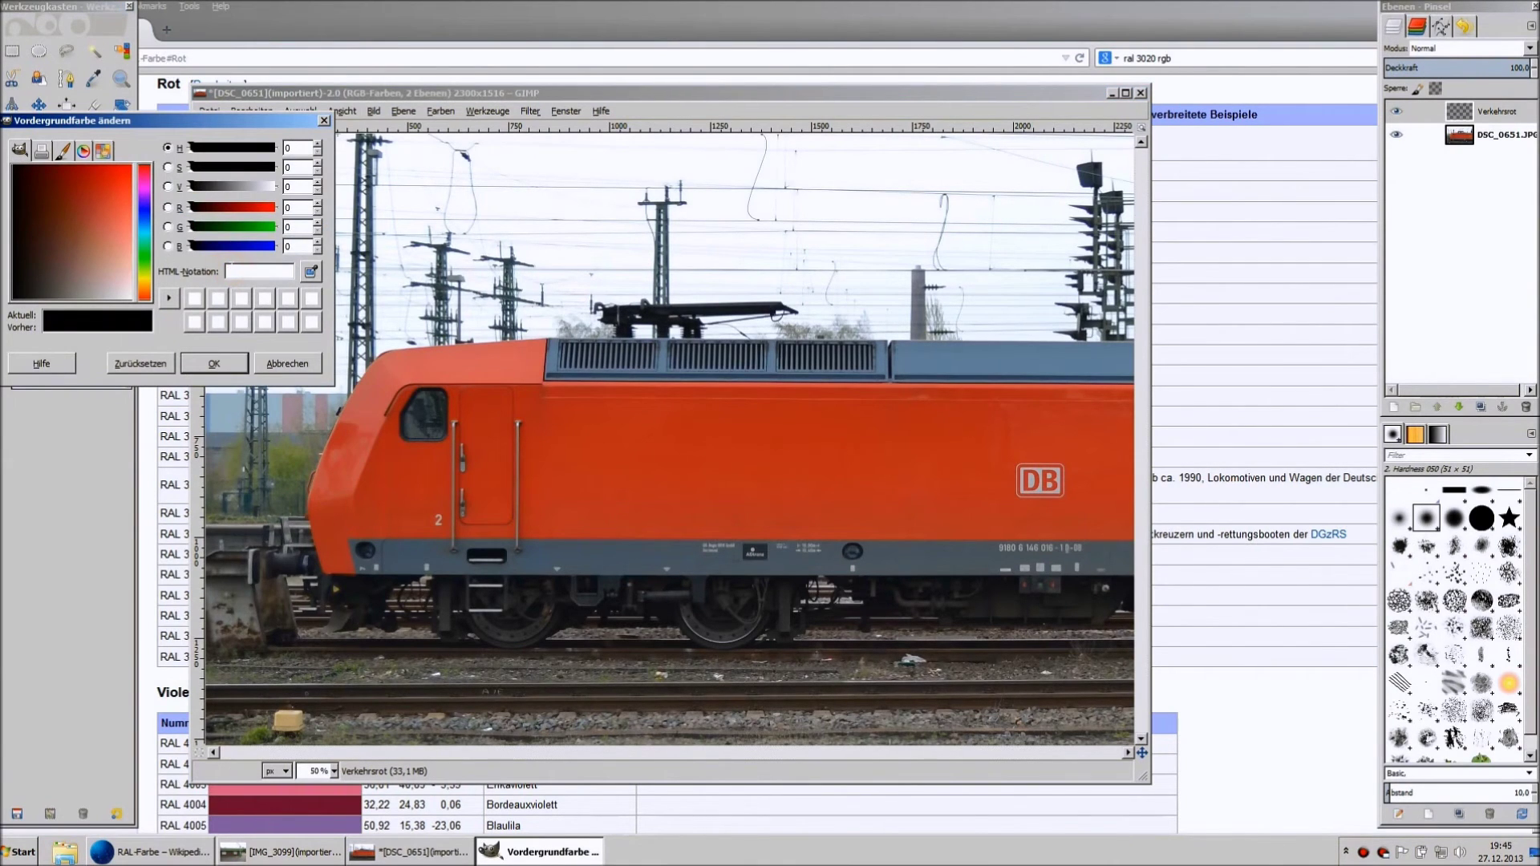
- Set the foreground colour to hex c1121c and confirm it
type("c1121c")
key("Return")
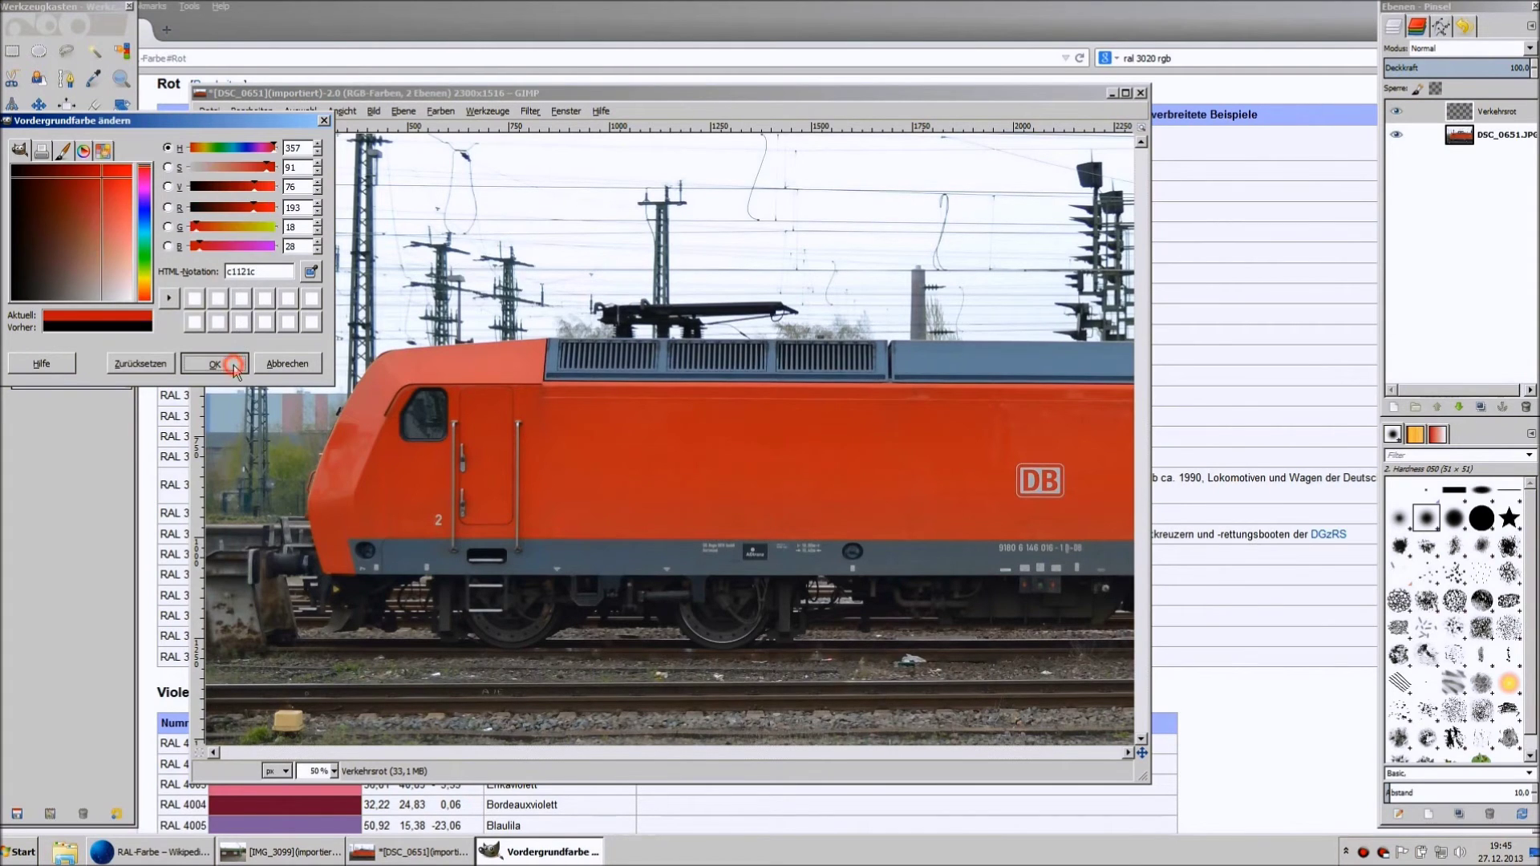
left_click(234, 364)
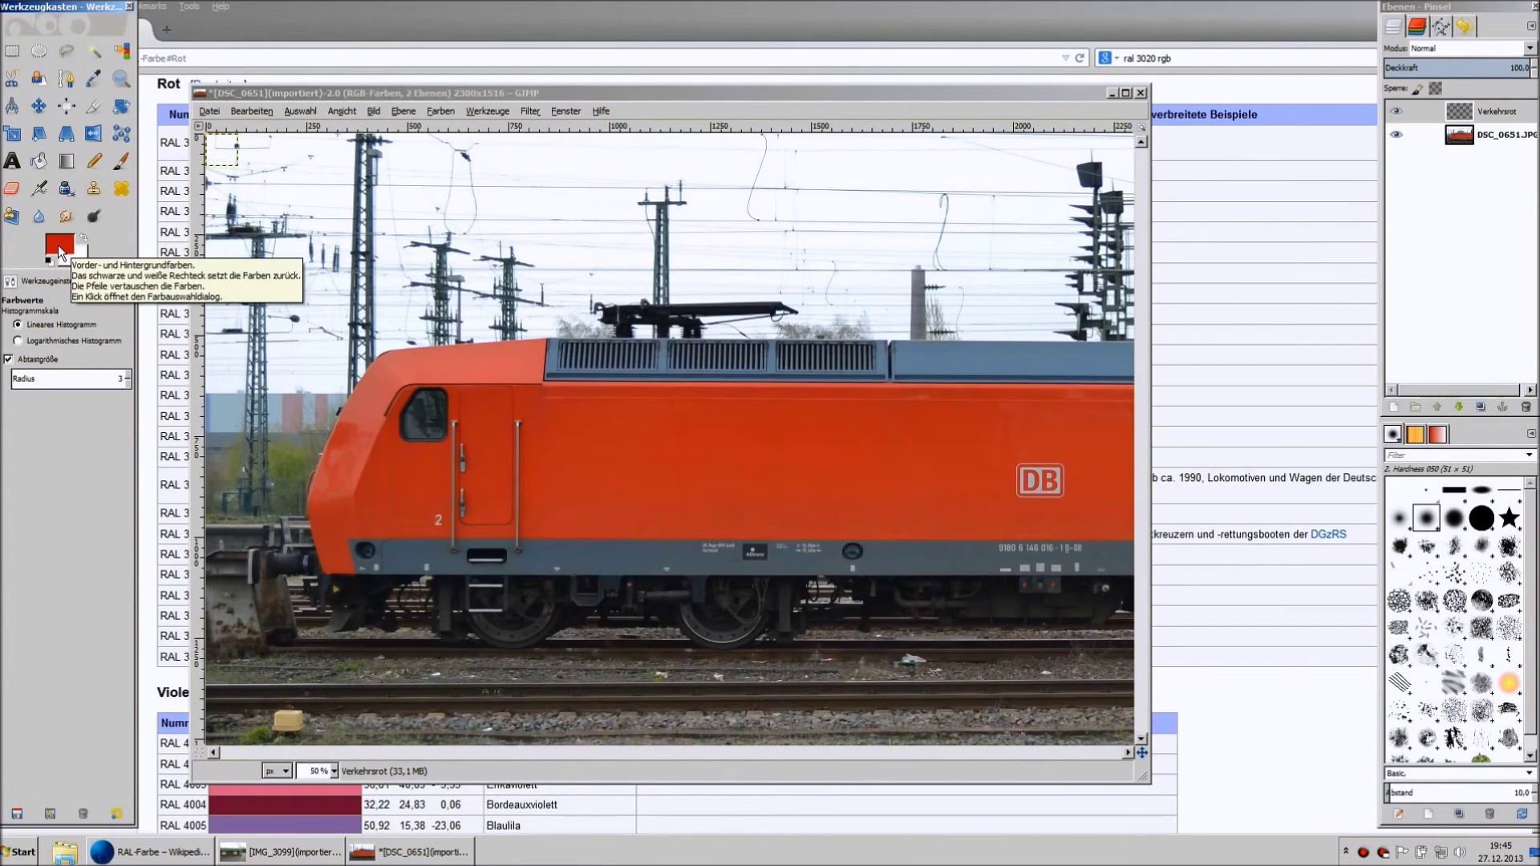
- Bucket-fill the 80×80 Verkehrsrot layer with the c1121c red
left_click(39, 161)
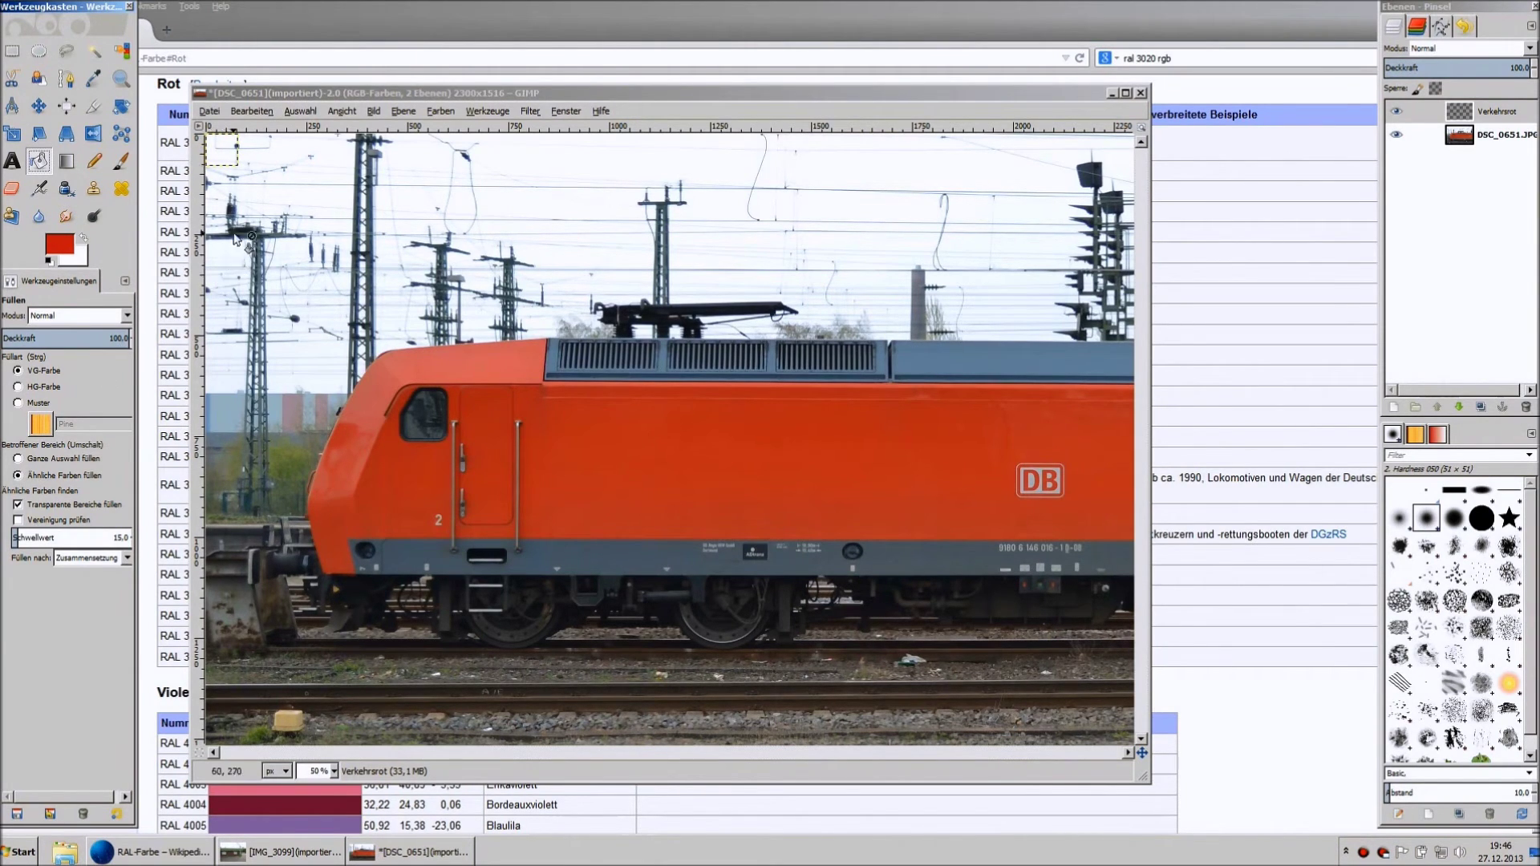
left_click(232, 160)
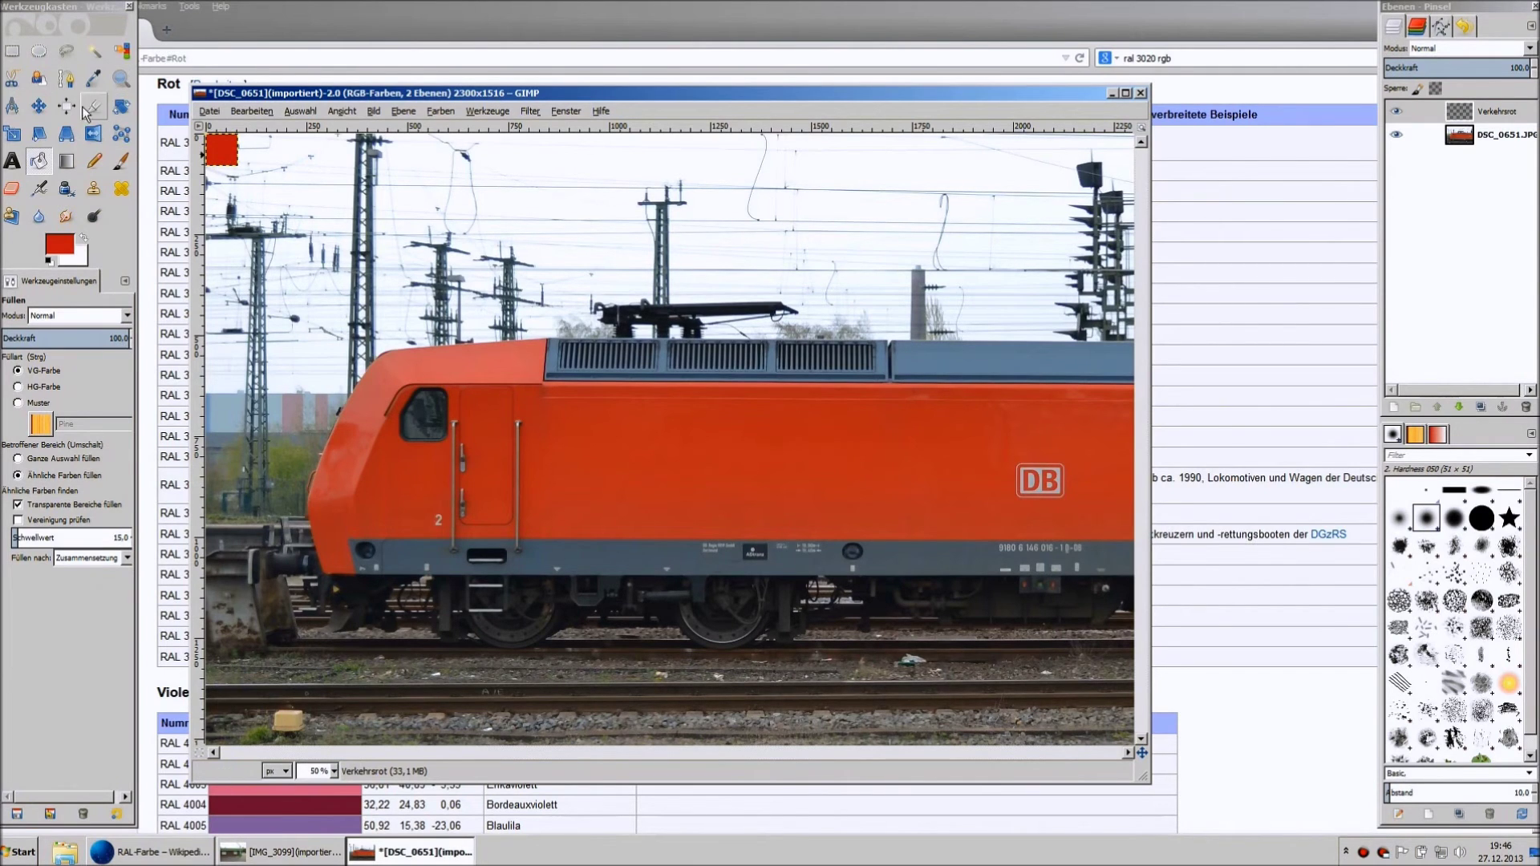
left_click(39, 106)
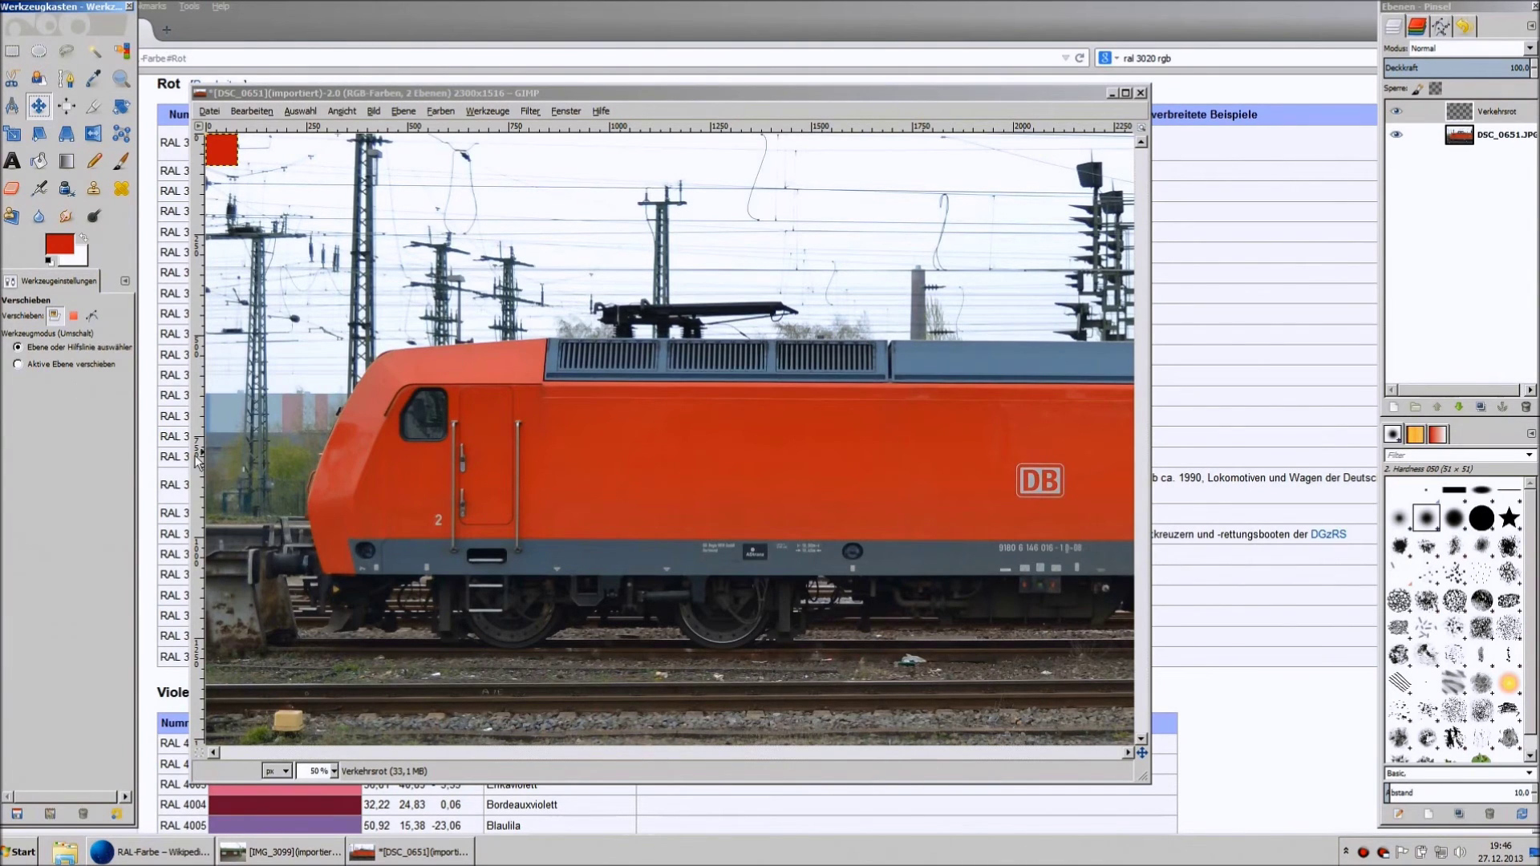
- Undo the accidental photo shift and set the Move tool to move the active layer only
left_click_drag(345, 428, 358, 435)
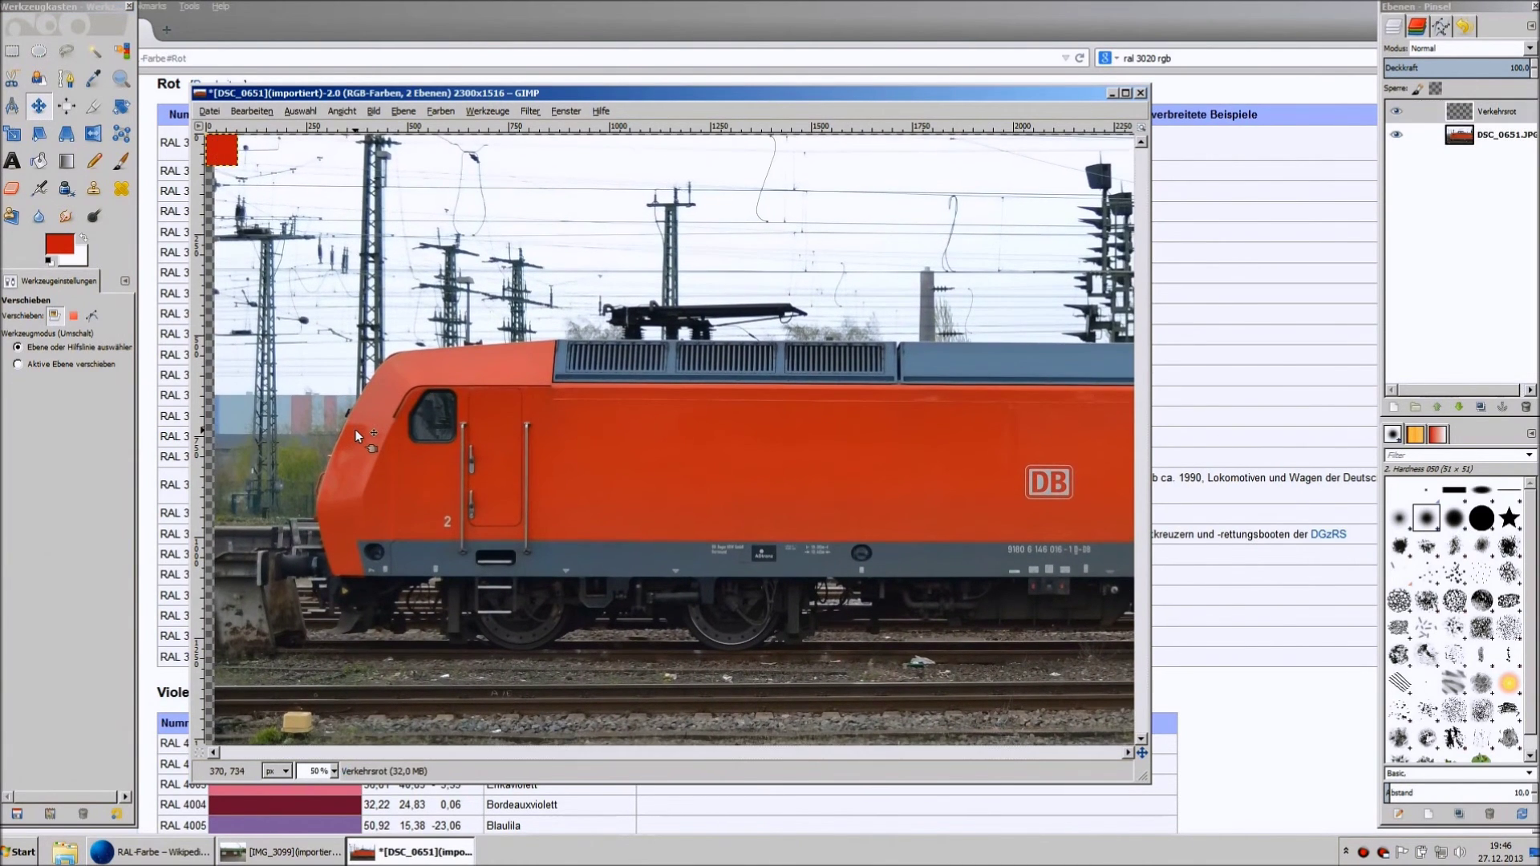
key("ctrl+z")
left_click(54, 316)
left_click(30, 365)
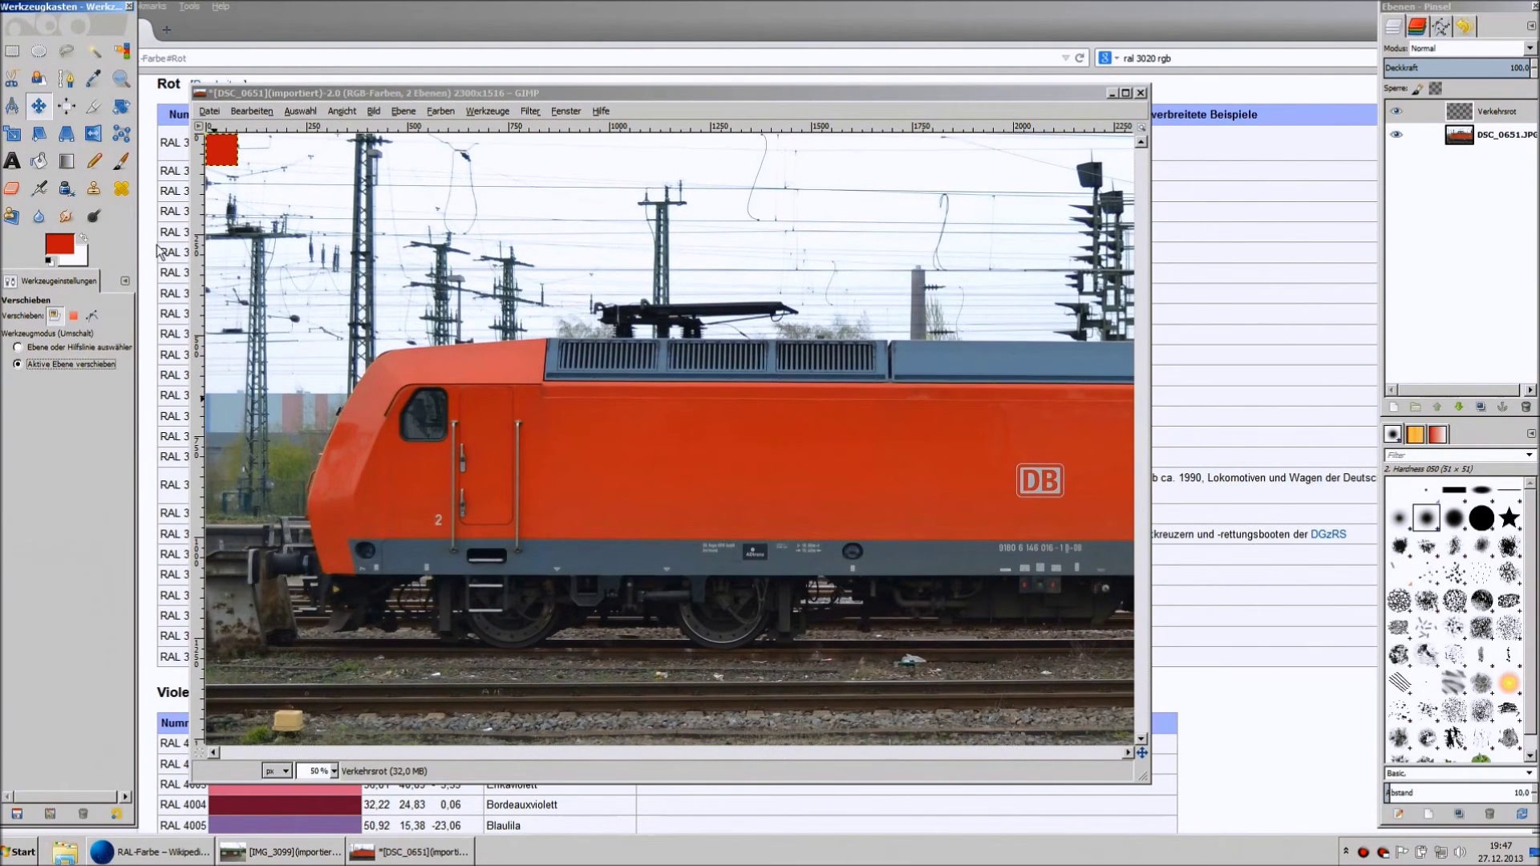
- Drag the red Verkehrsrot square onto the locomotive's side panel
left_click_drag(314, 253, 458, 329)
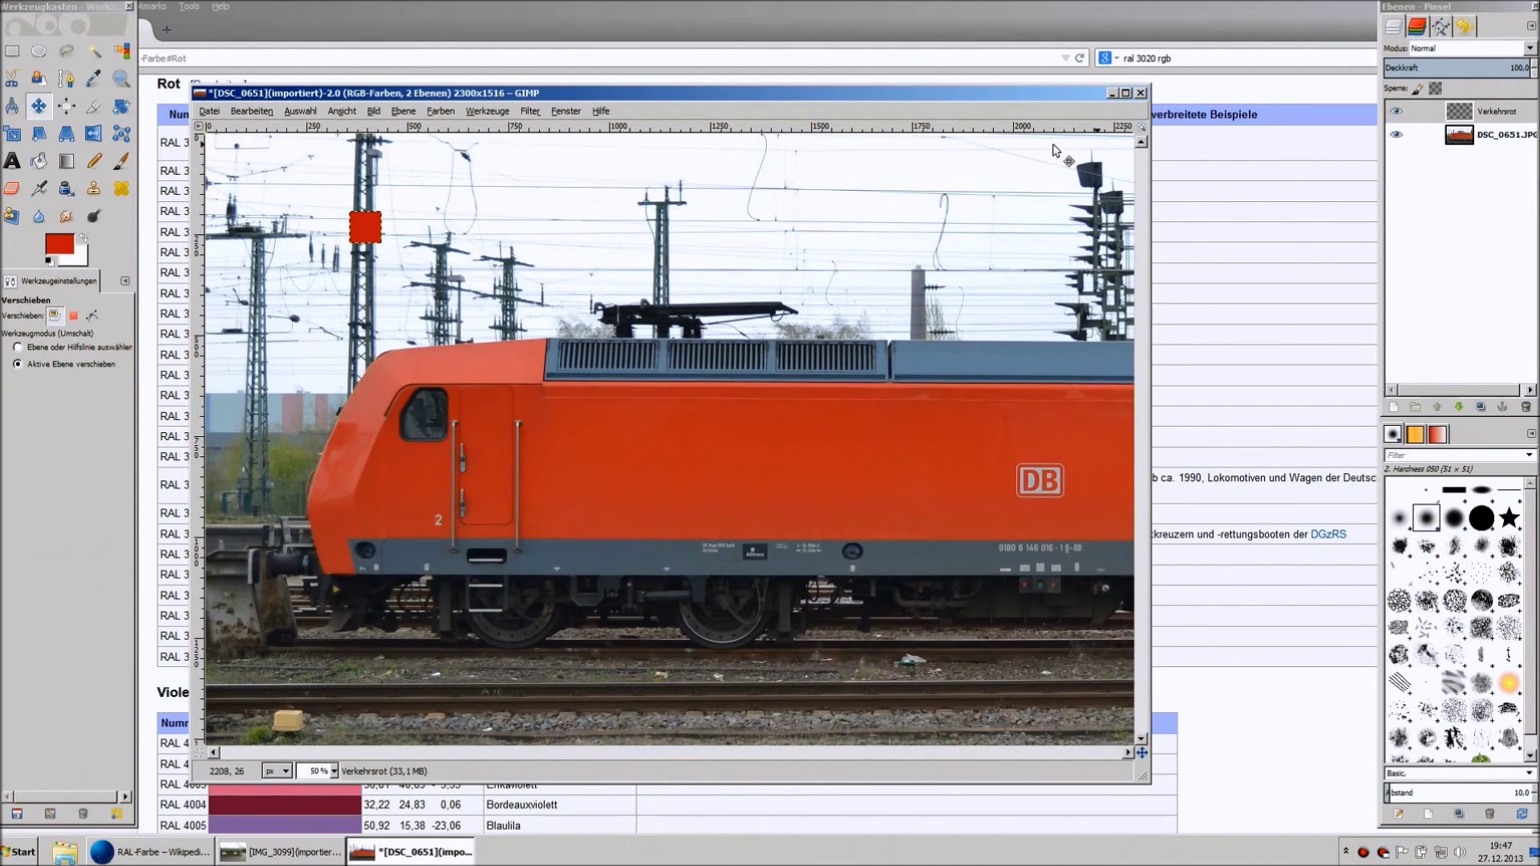
key("ctrl+z")
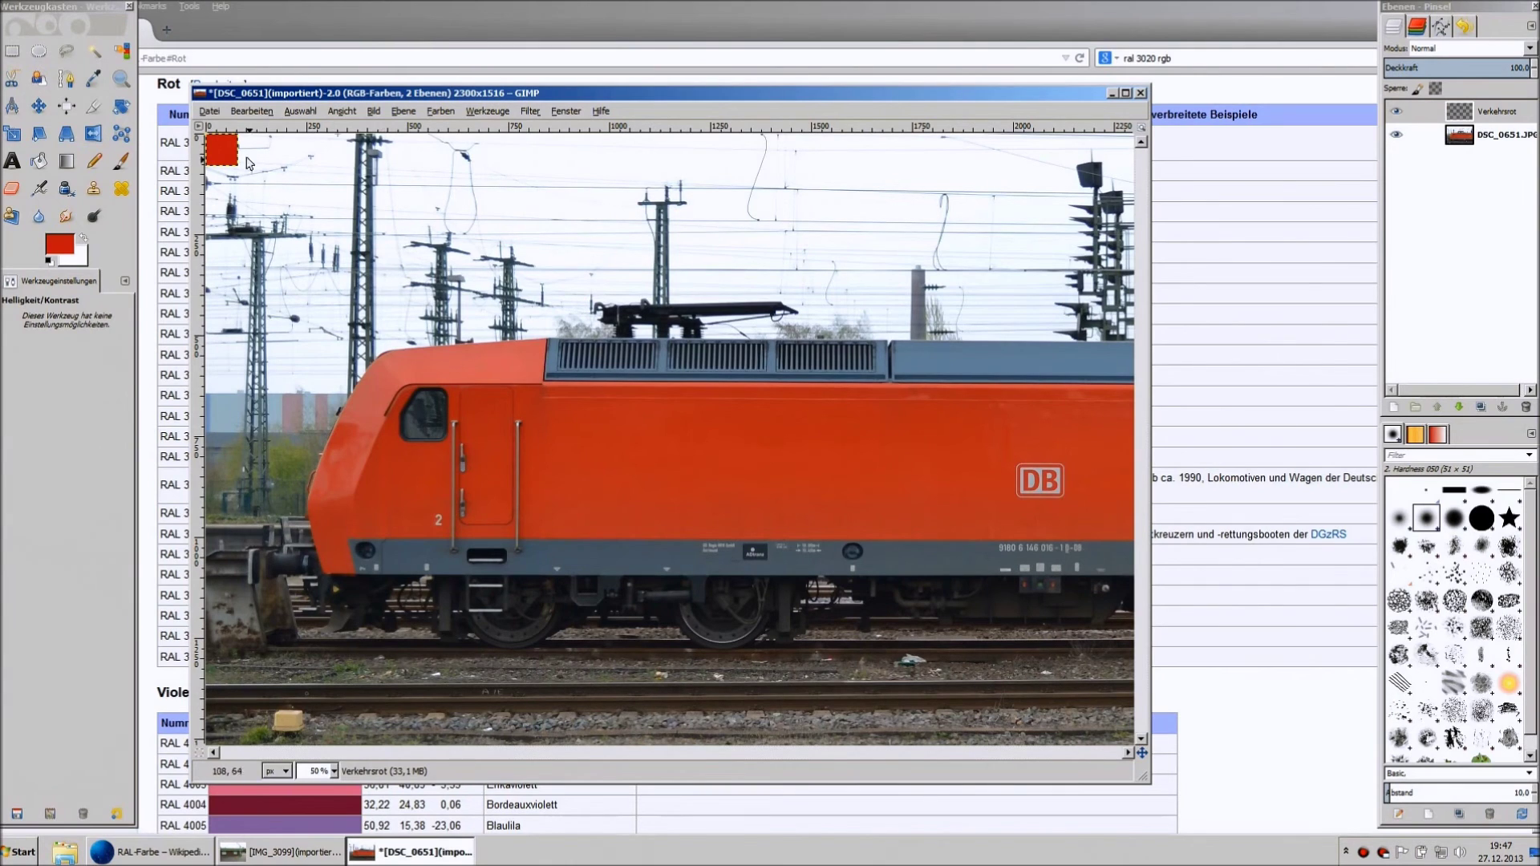
left_click(46, 106)
mouse_move(224, 151)
left_mouse_down()
mouse_move(567, 433)
mouse_move(595, 524)
left_mouse_up()
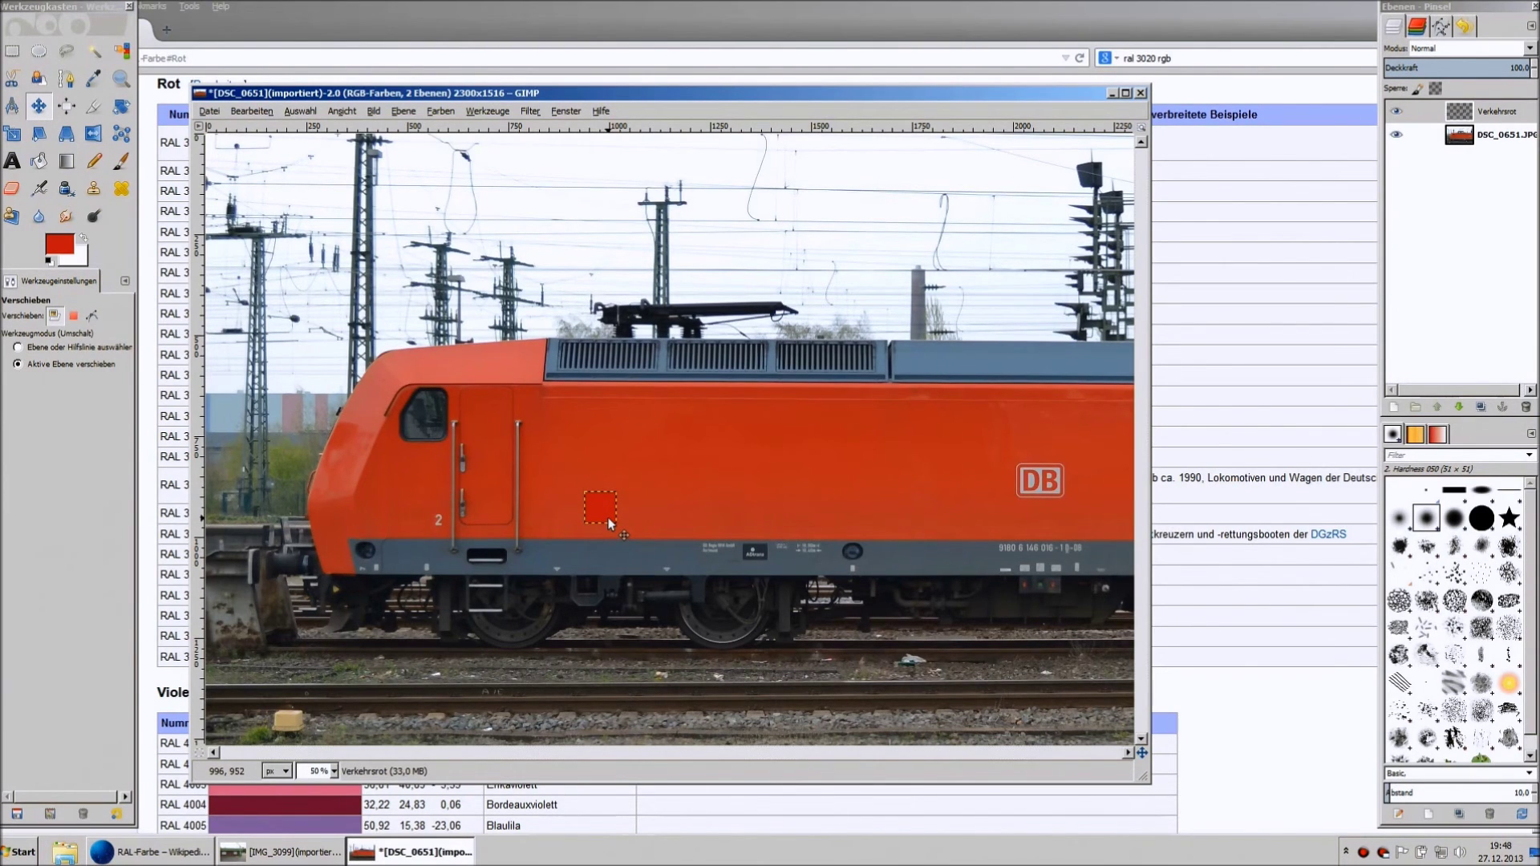
left_click(334, 771)
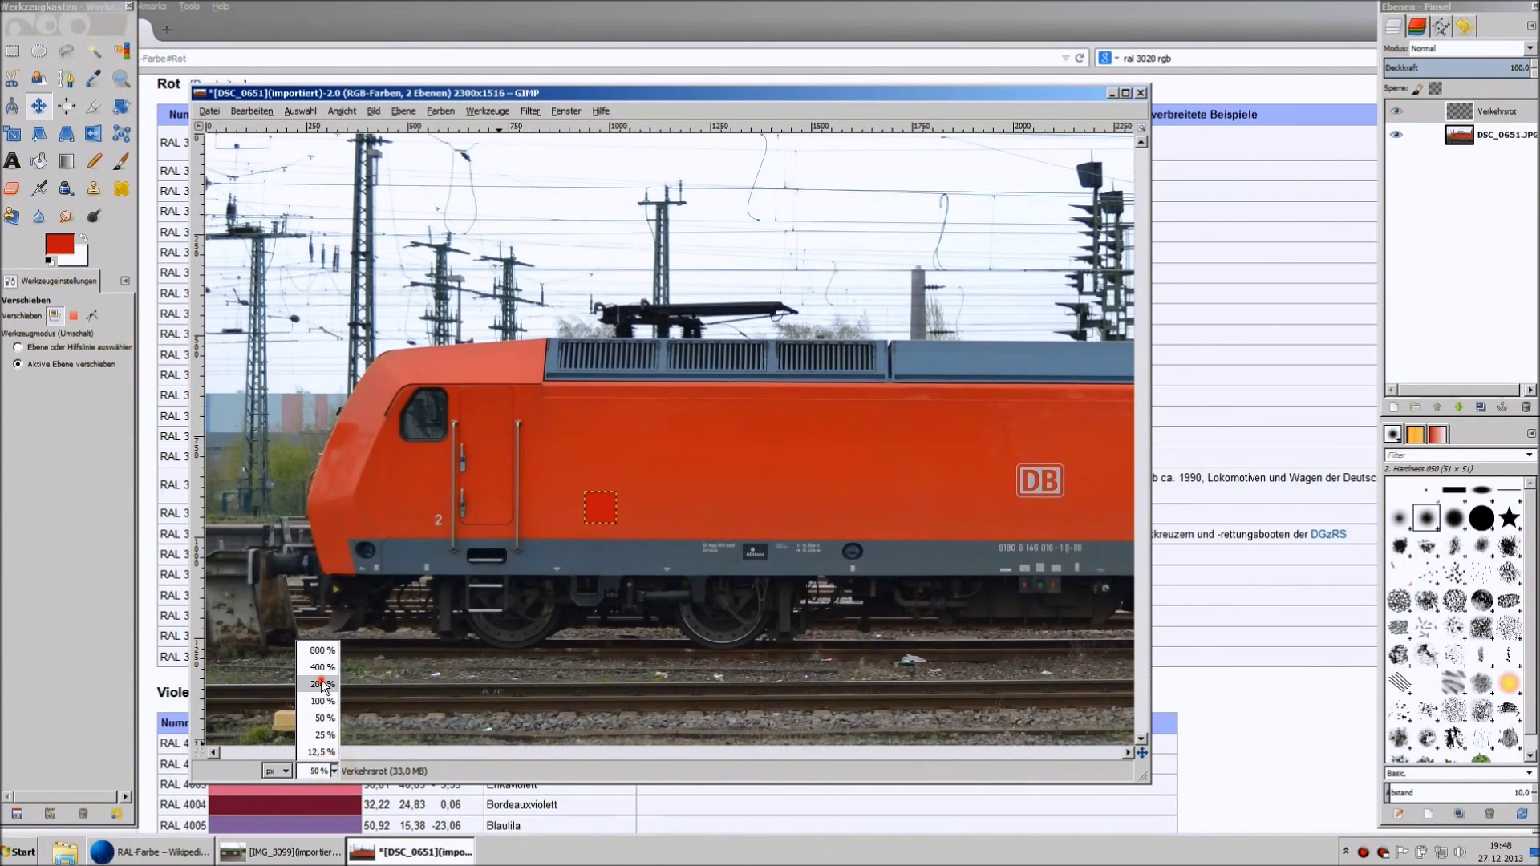
- Zoom the image to 200% and select the DSC_0651.JPG photo layer
left_click(323, 685)
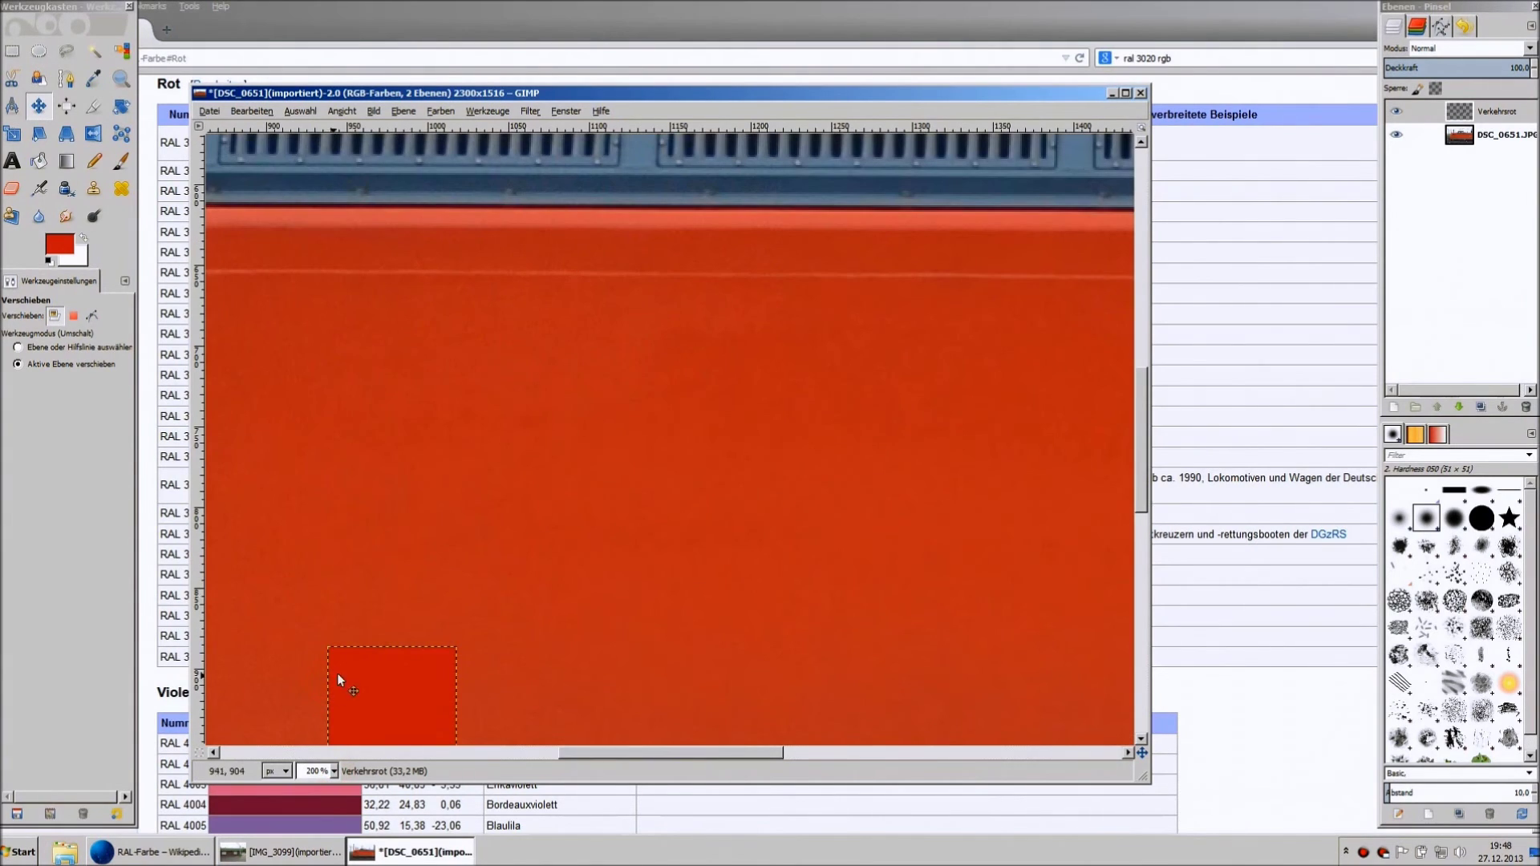
left_click(1473, 142)
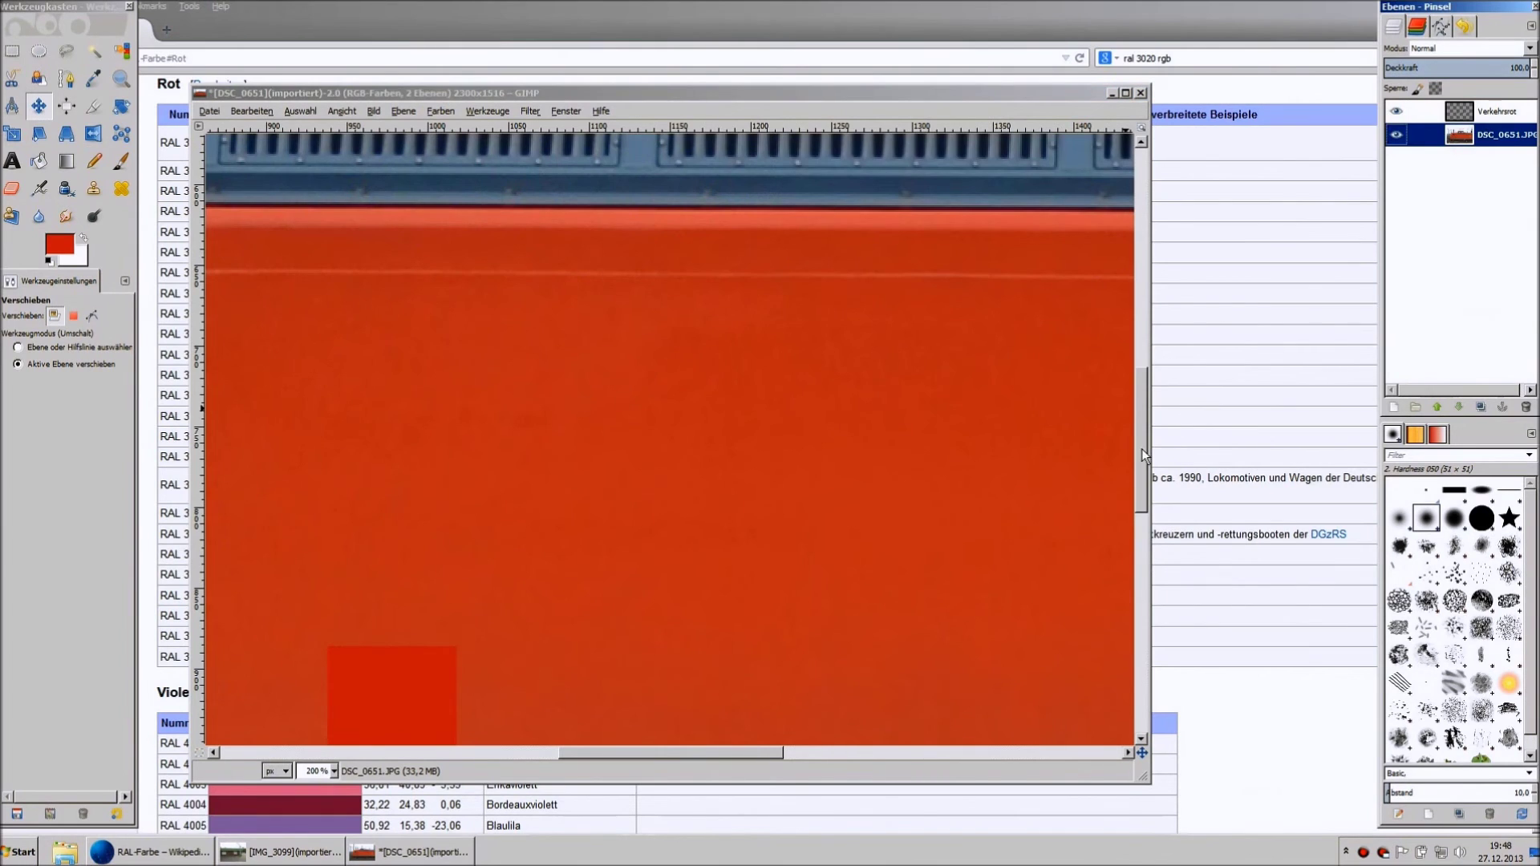
left_click_drag(1142, 454, 1147, 489)
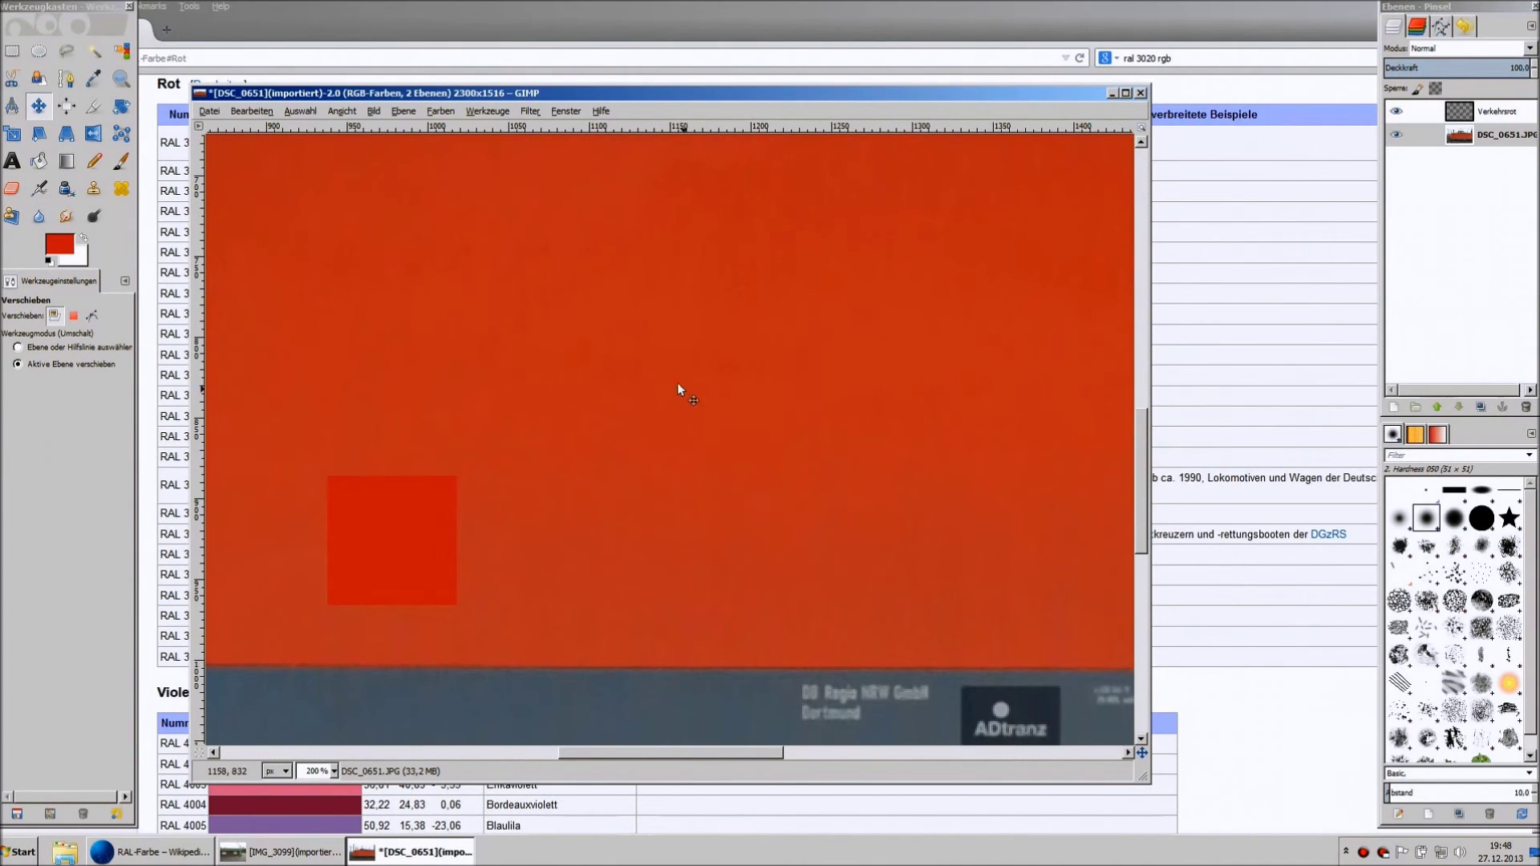
- Apply Brightness/Contrast to the photo with brightness -14 and contrast 23
left_click(393, 113)
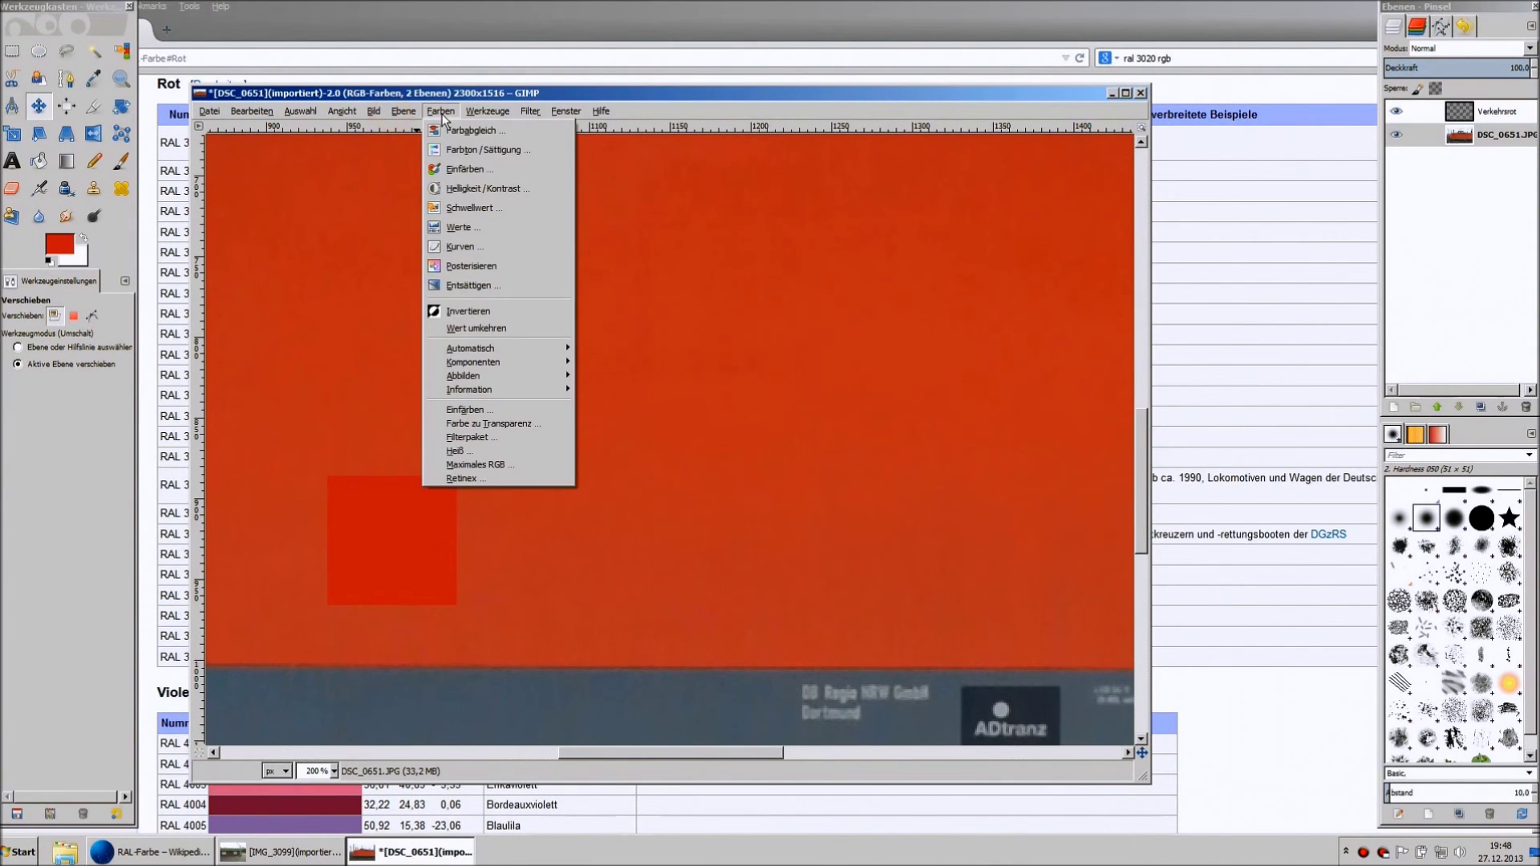
left_click(512, 194)
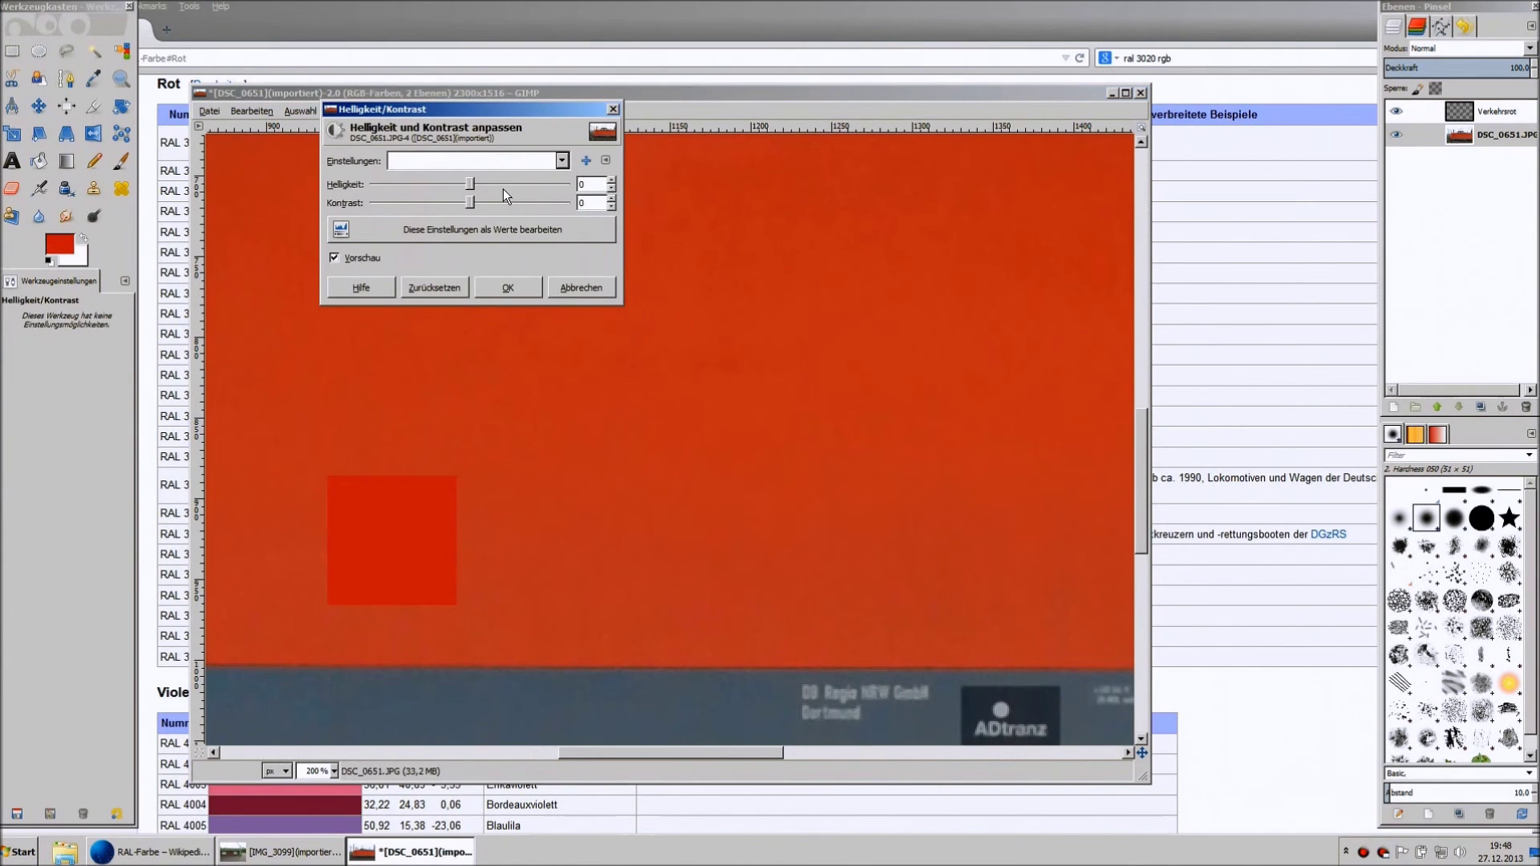
left_click_drag(469, 184, 465, 186)
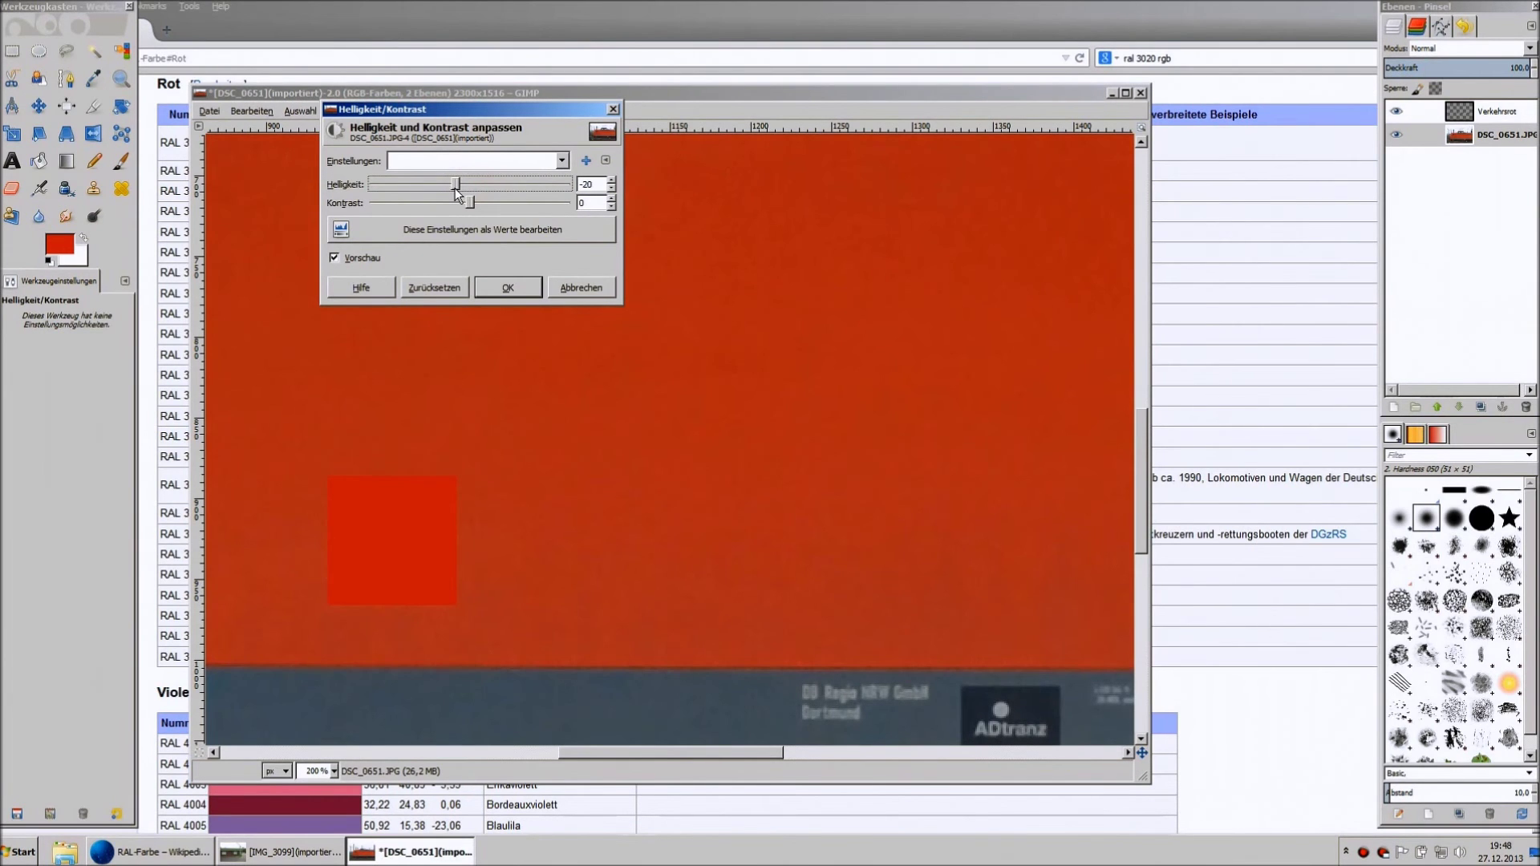
left_click_drag(459, 186, 443, 188)
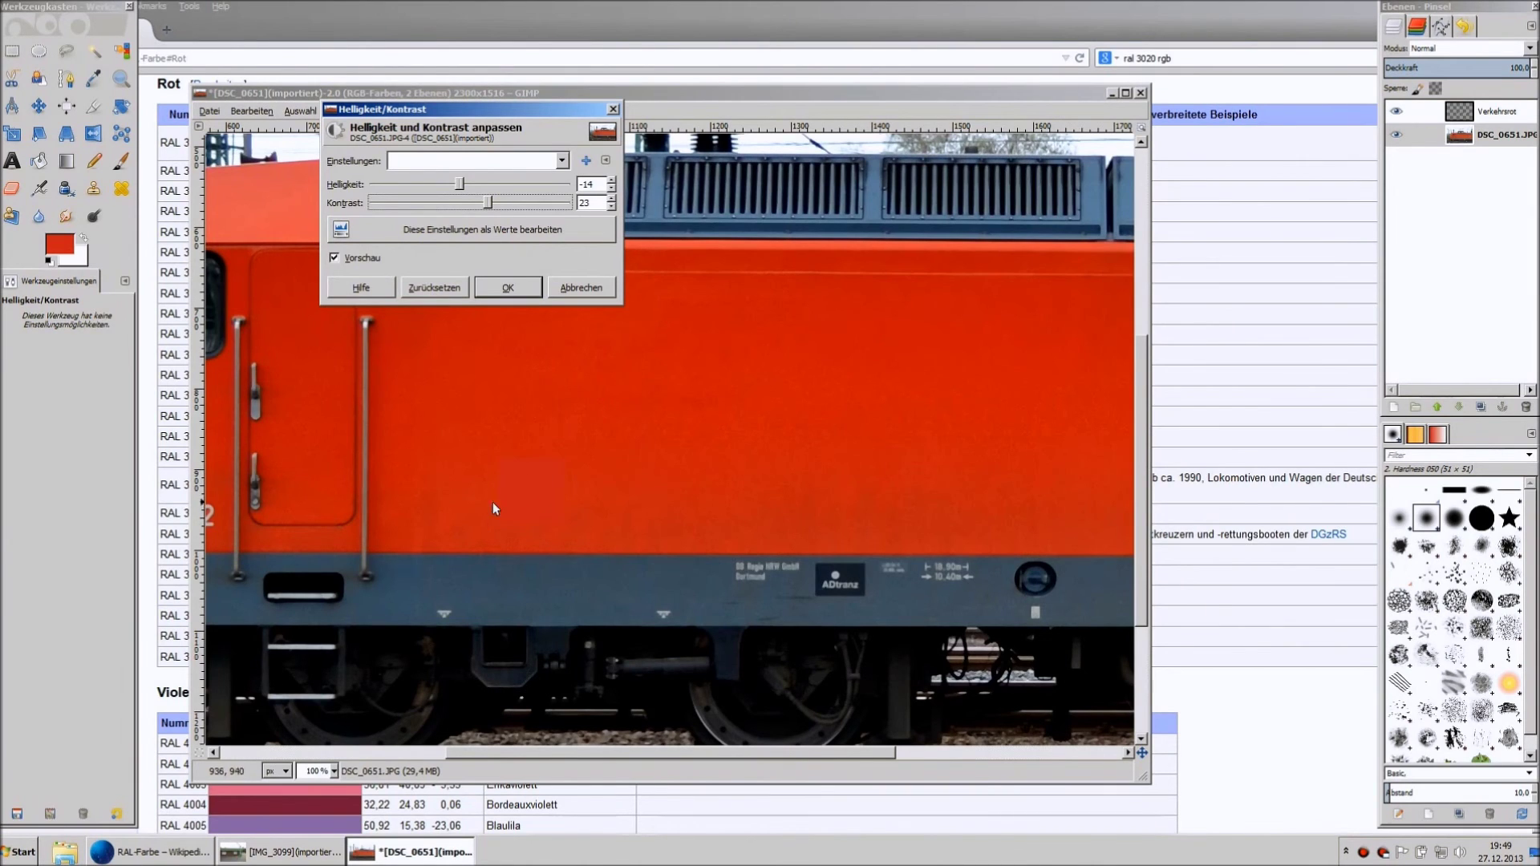
left_click(503, 296)
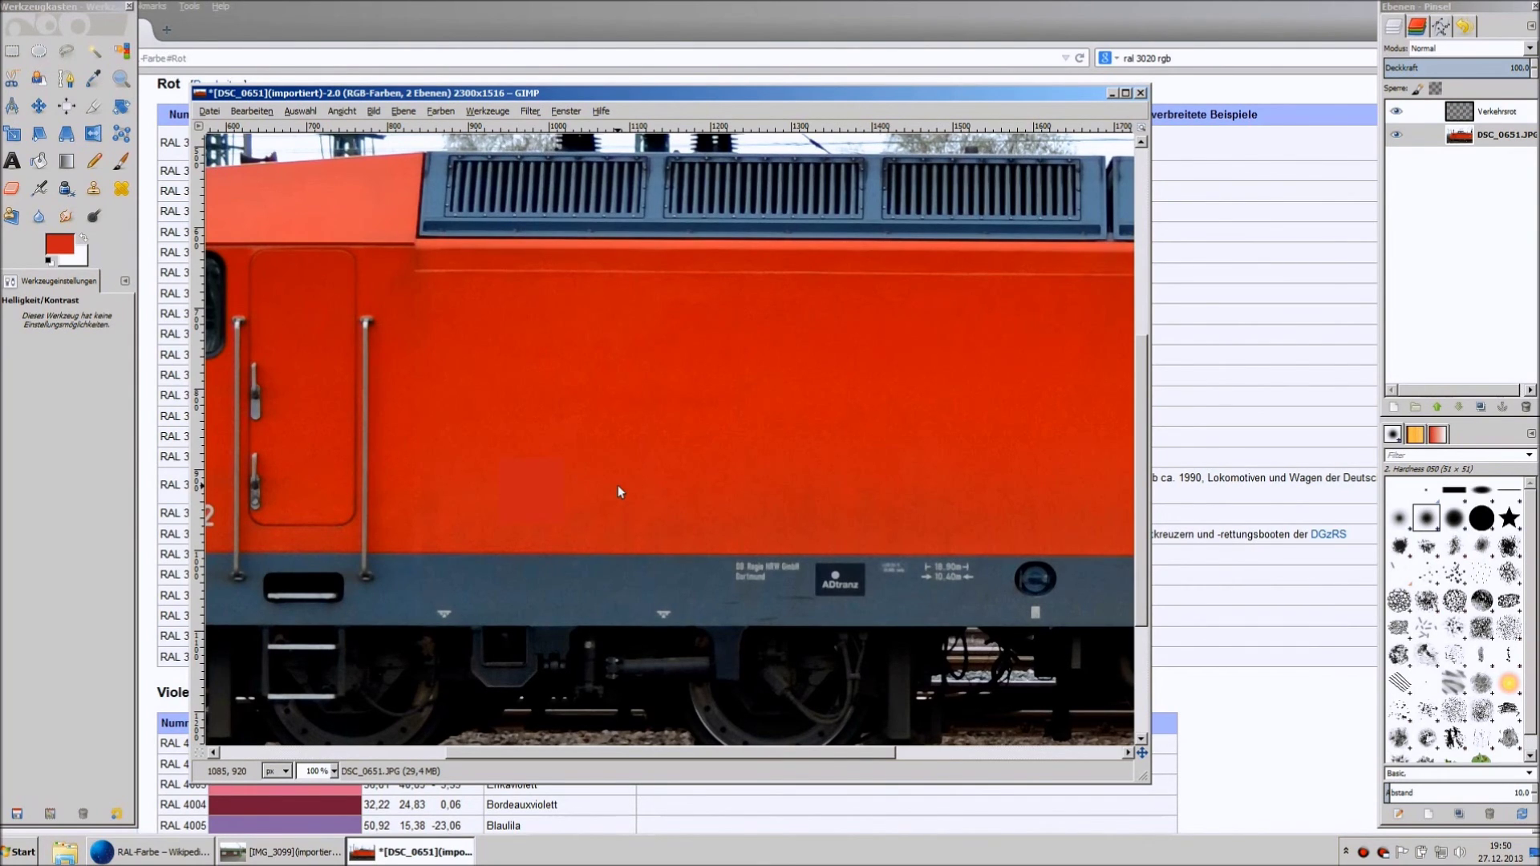
left_click(446, 114)
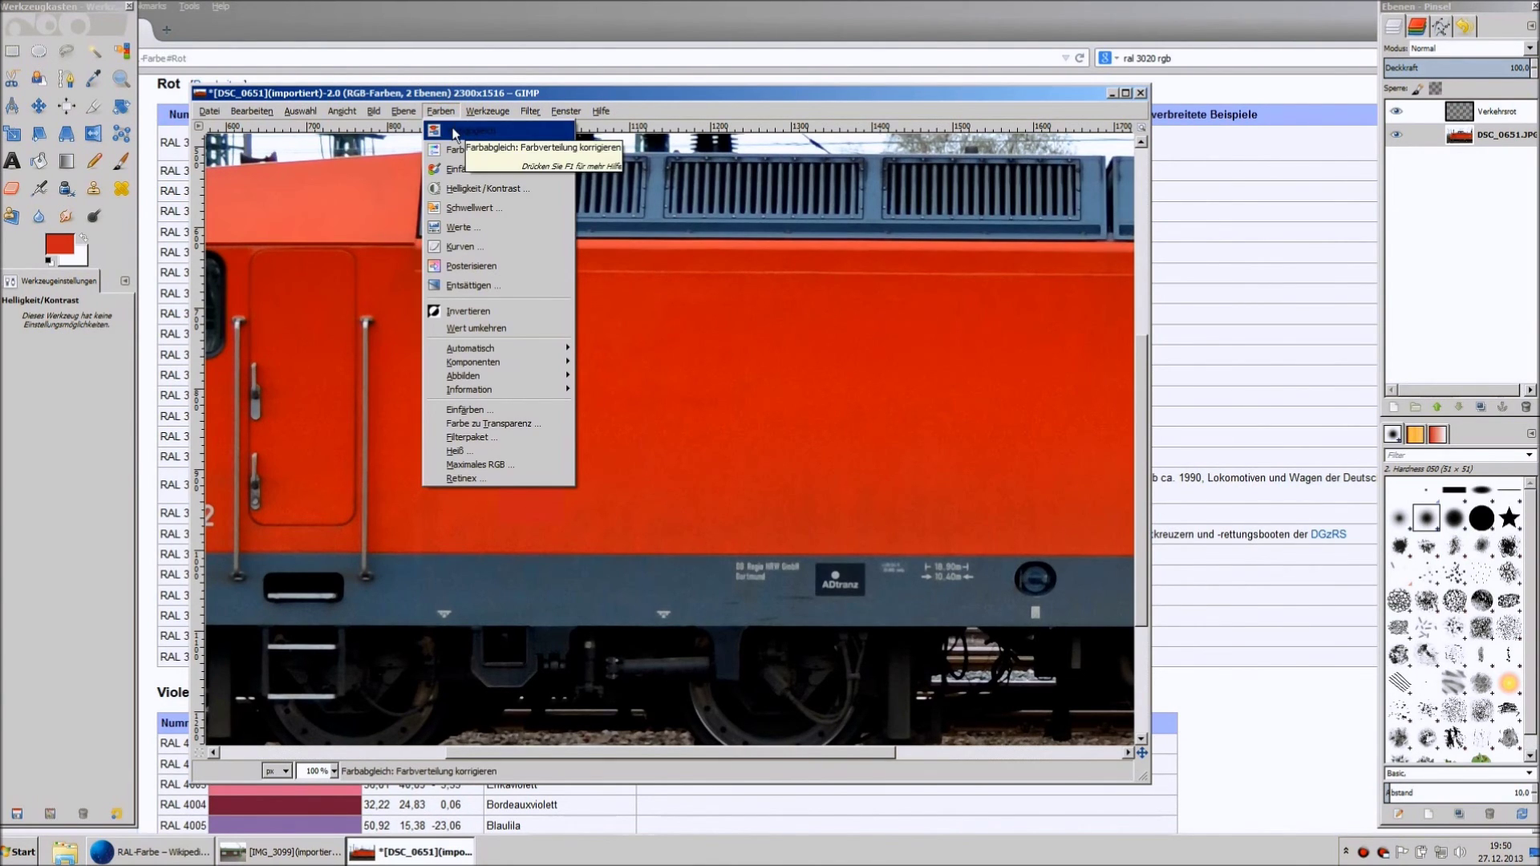
left_click(454, 131)
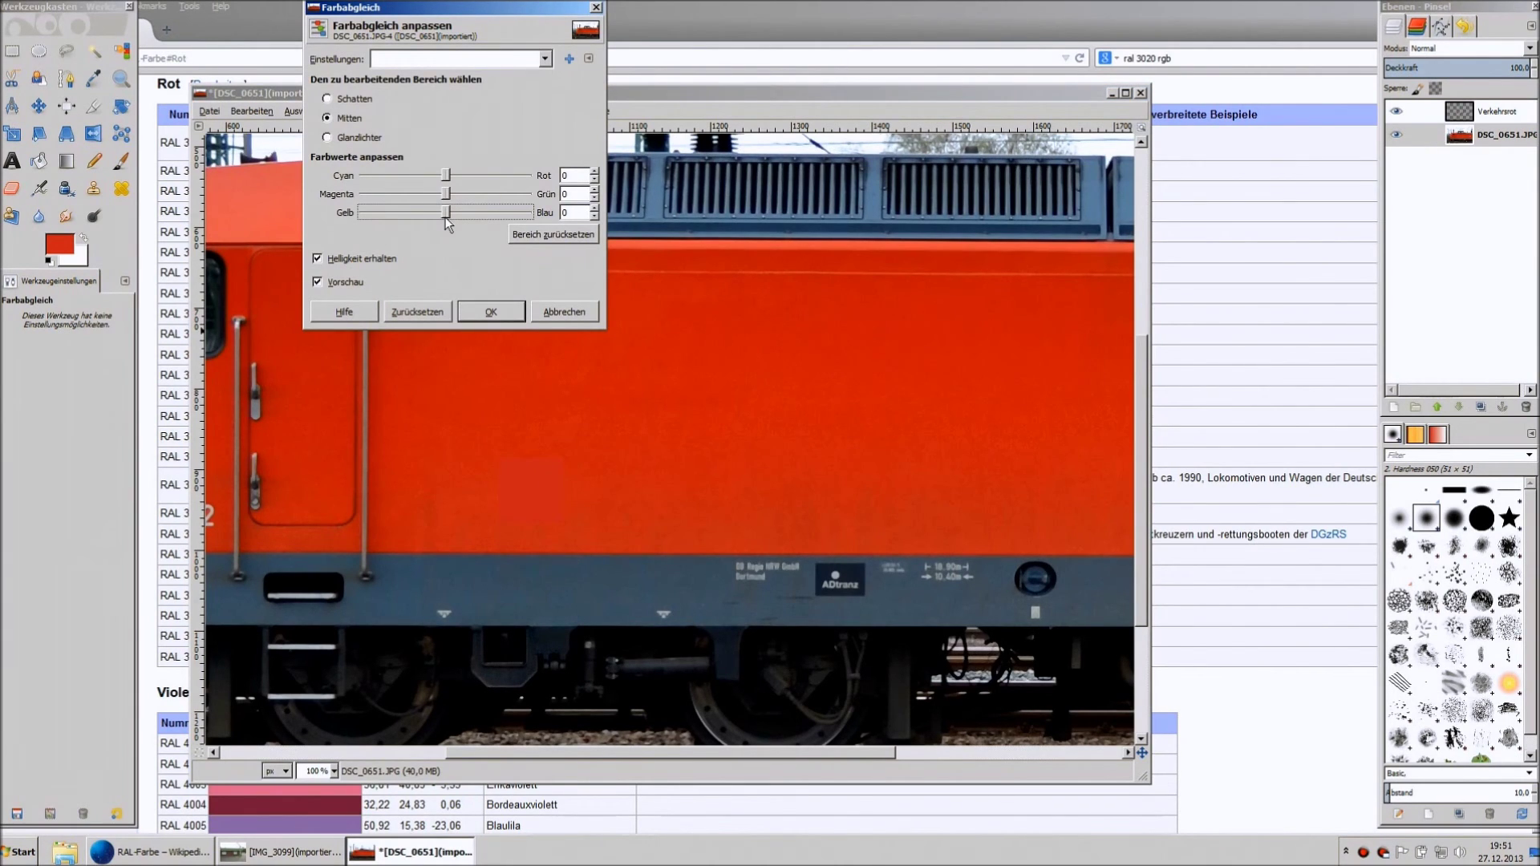
left_click(565, 312)
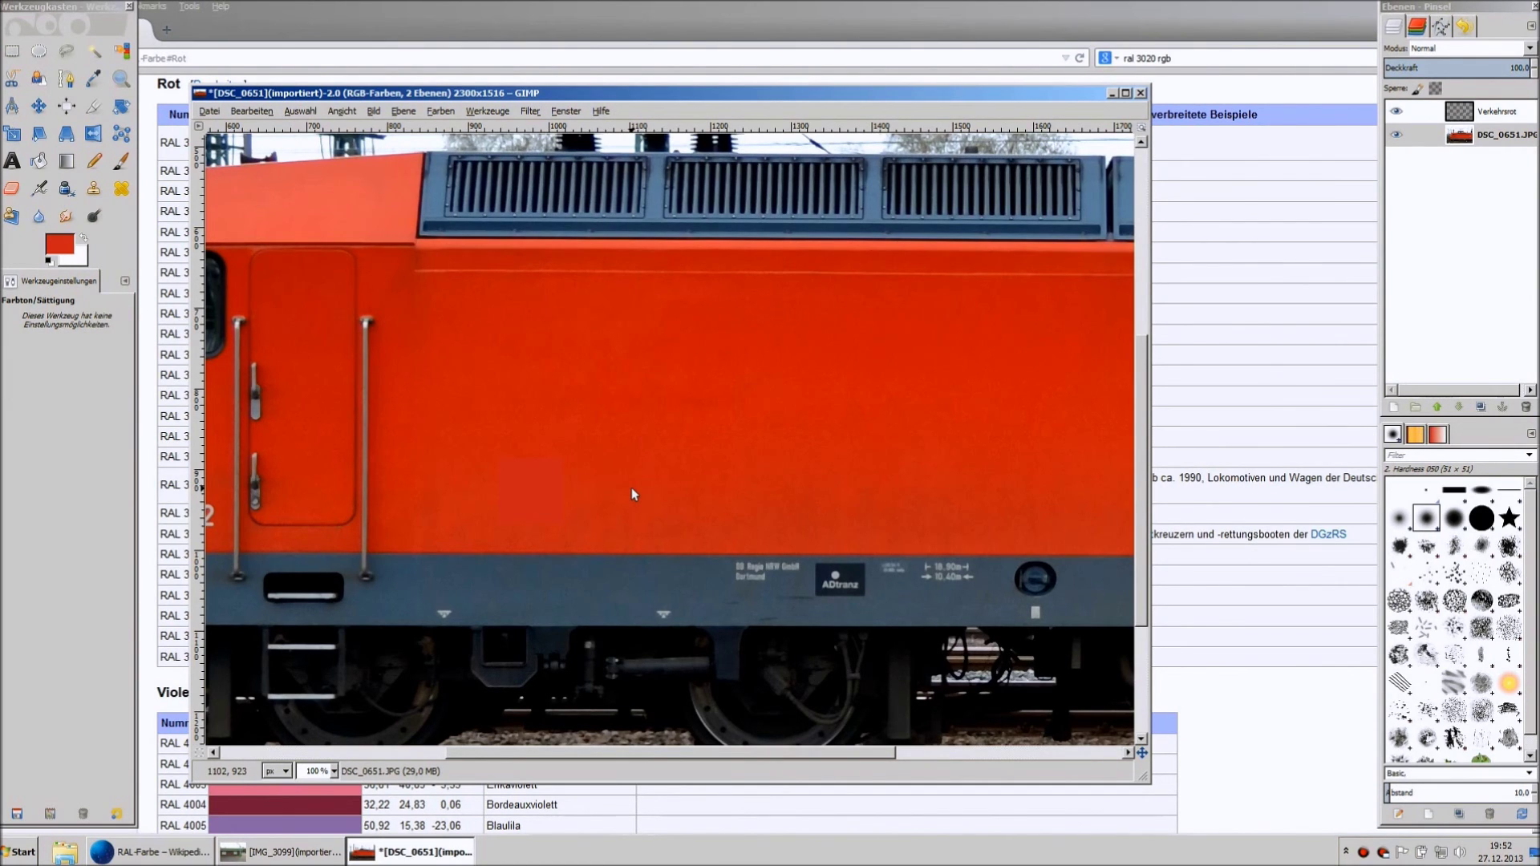
left_click(271, 115)
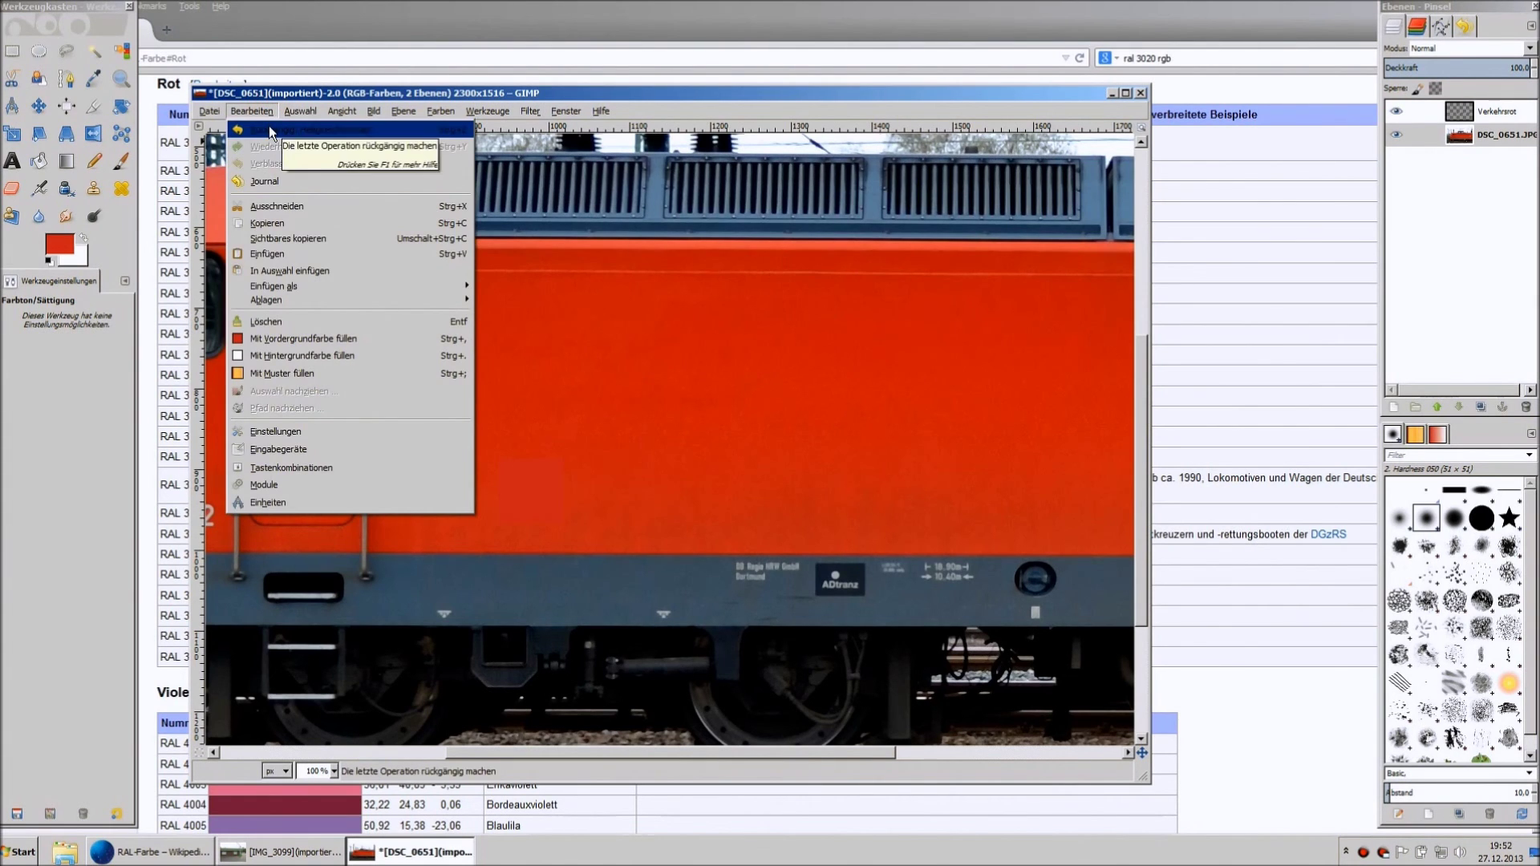
left_click(269, 128)
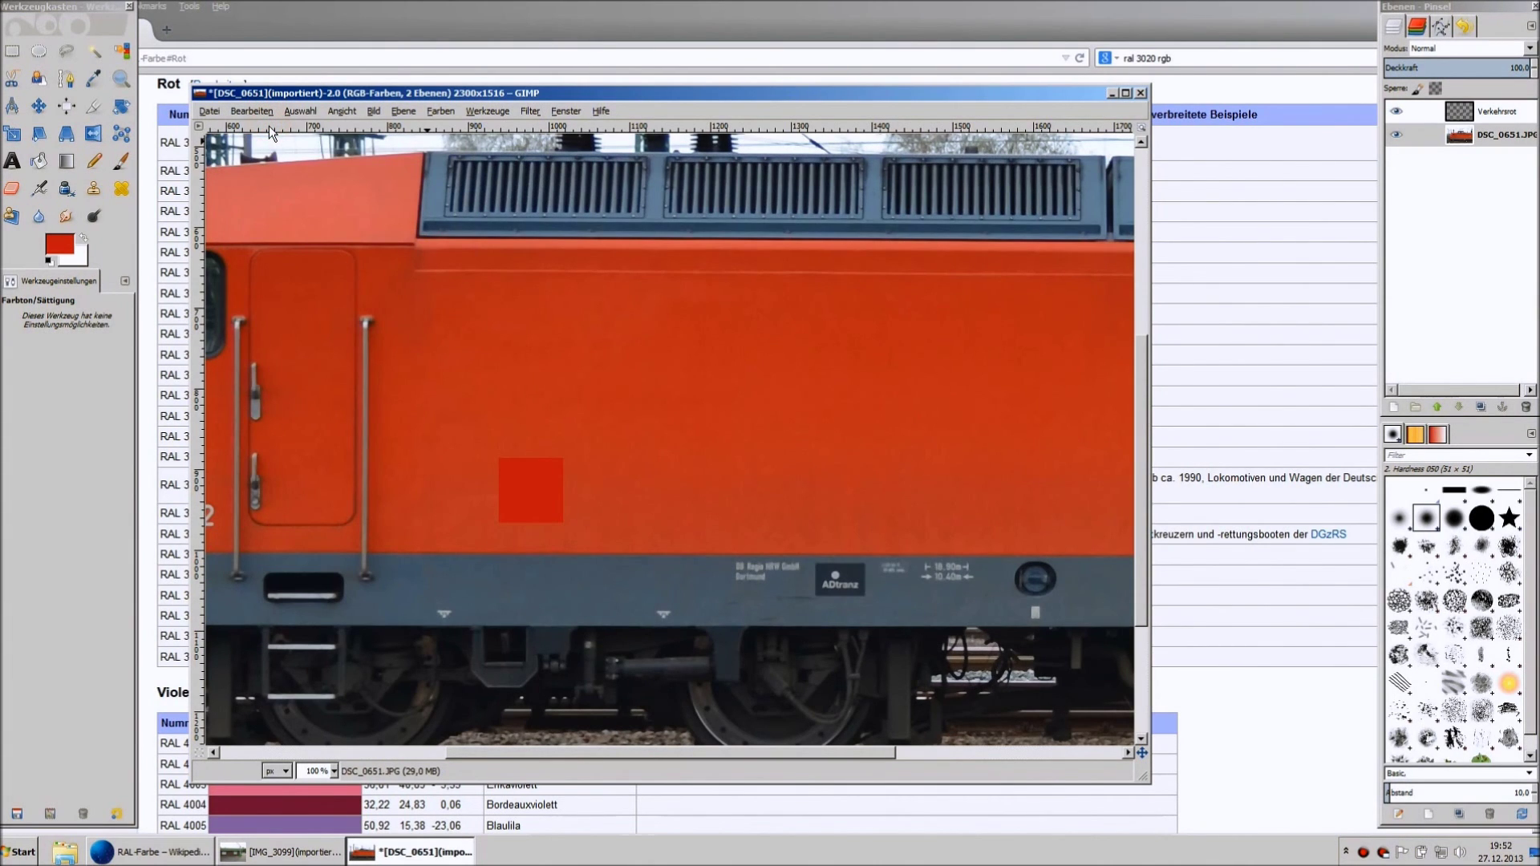
left_click(252, 112)
left_click(268, 146)
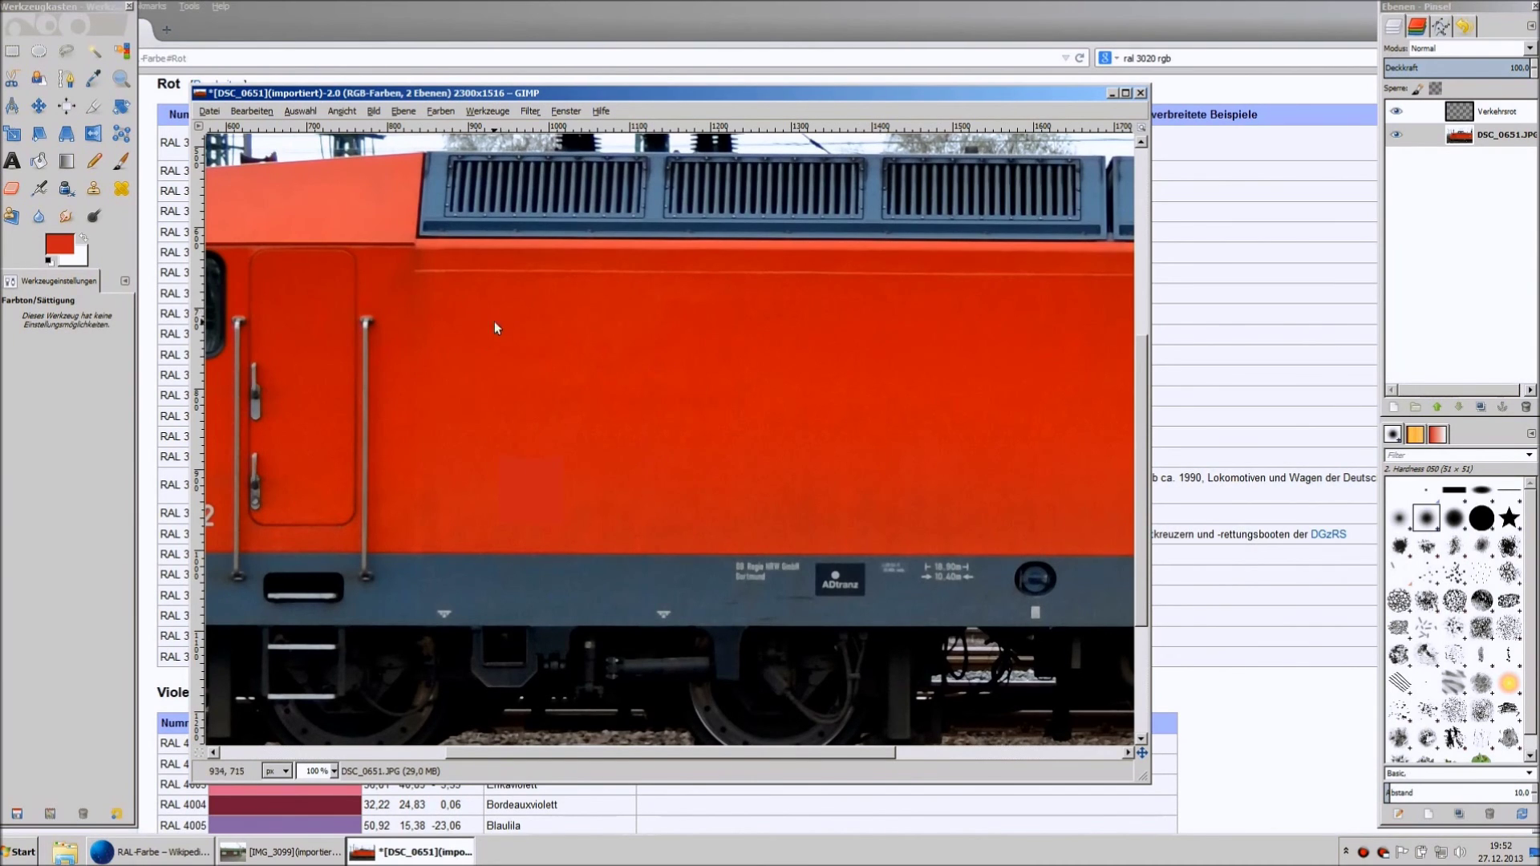
- Change the status-bar zoom from 100% to 50% to fit the whole locomotive
left_click(333, 771)
left_click(325, 719)
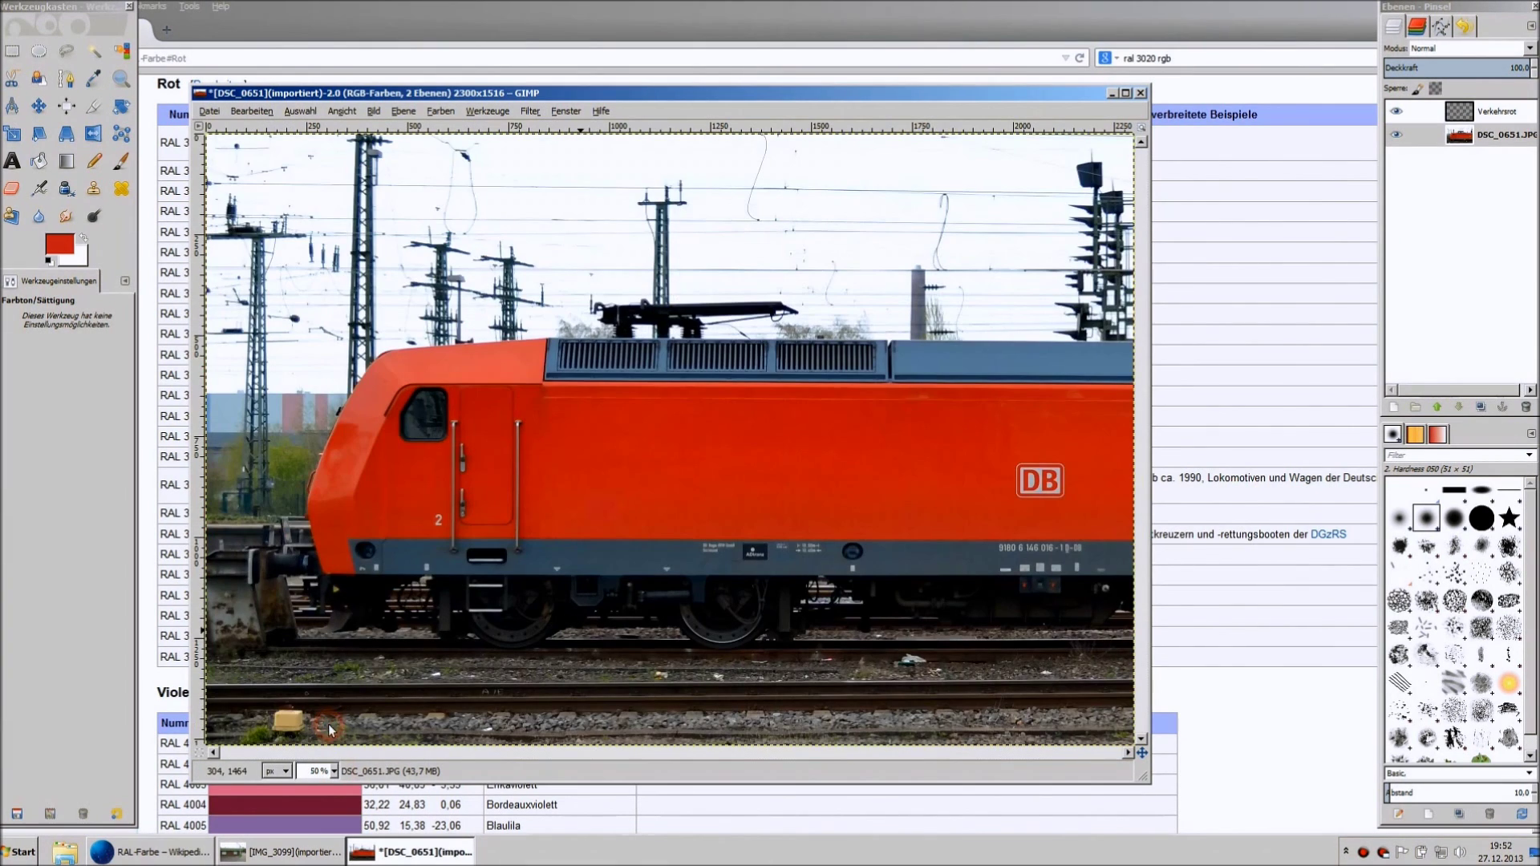